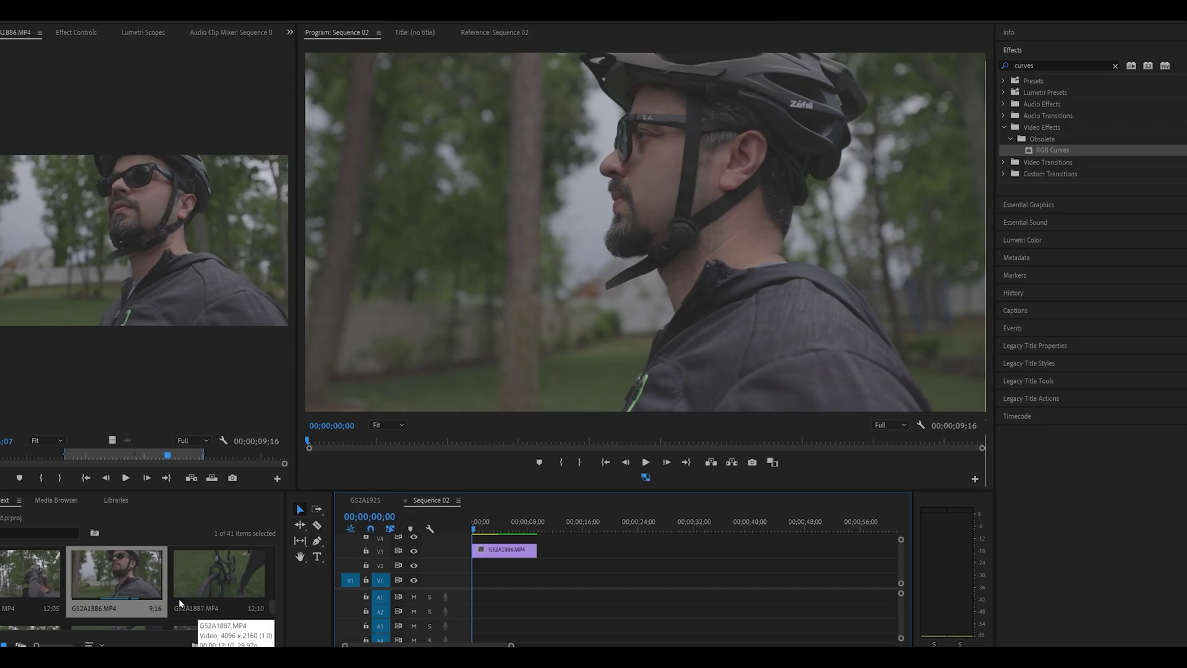
# - Place an adjustment layer on V4 above the cyclist clip and apply the sandstorm_canon Lumetri look
pyautogui.moveTo(124, 578); pyautogui.dragTo(543, 538)
pyautogui.click(526, 541)
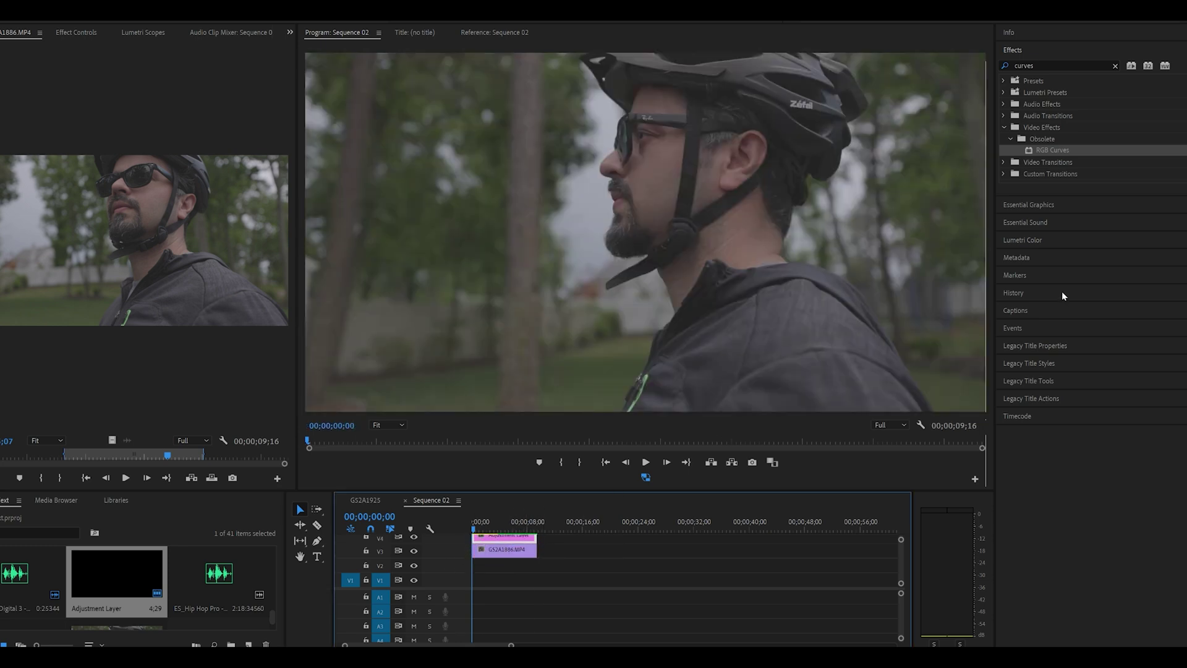
pyautogui.click(1029, 240)
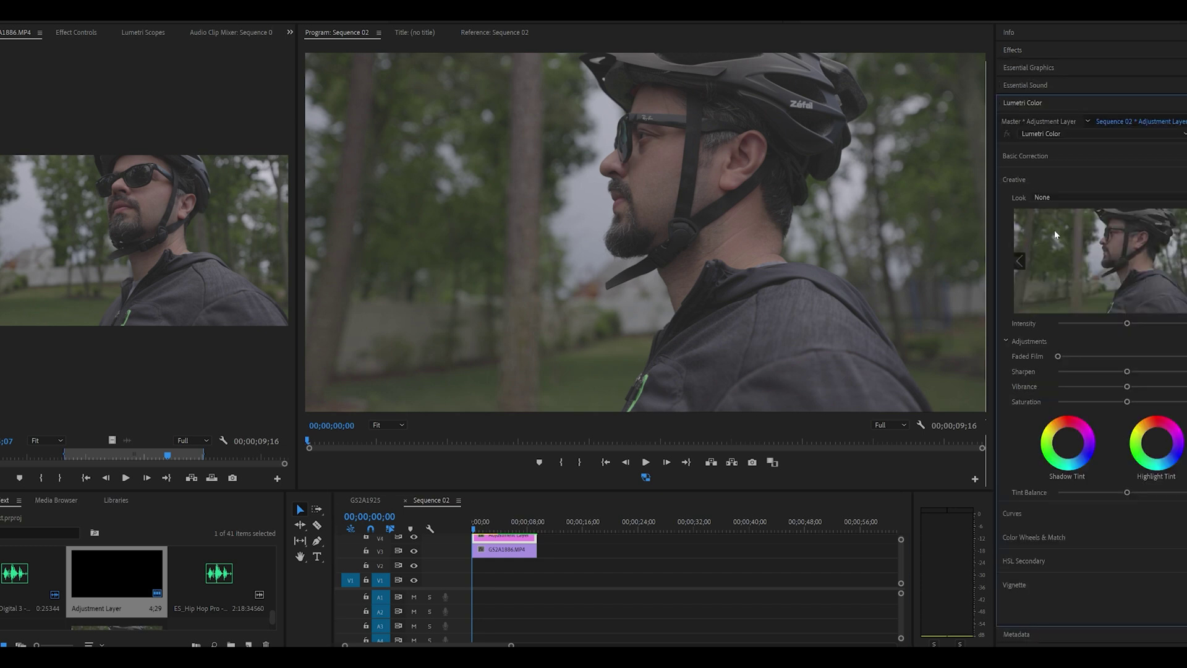
pyautogui.click(1088, 196)
pyautogui.scroll(-5, 1105, 439)
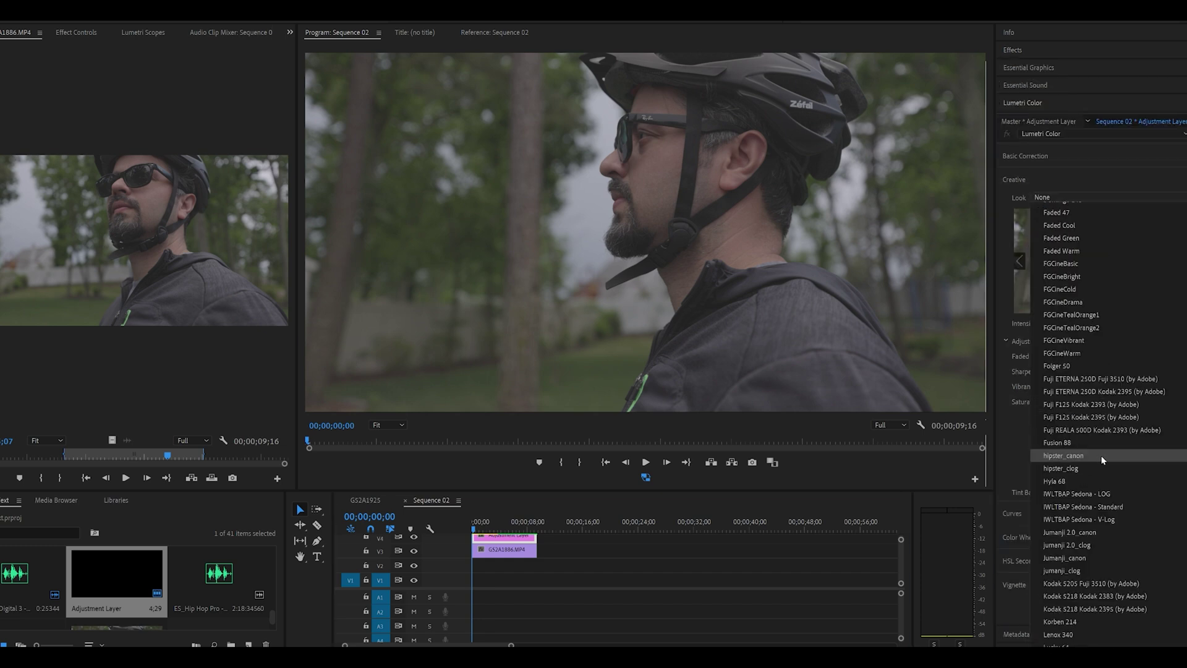
pyautogui.scroll(-5, 1102, 457)
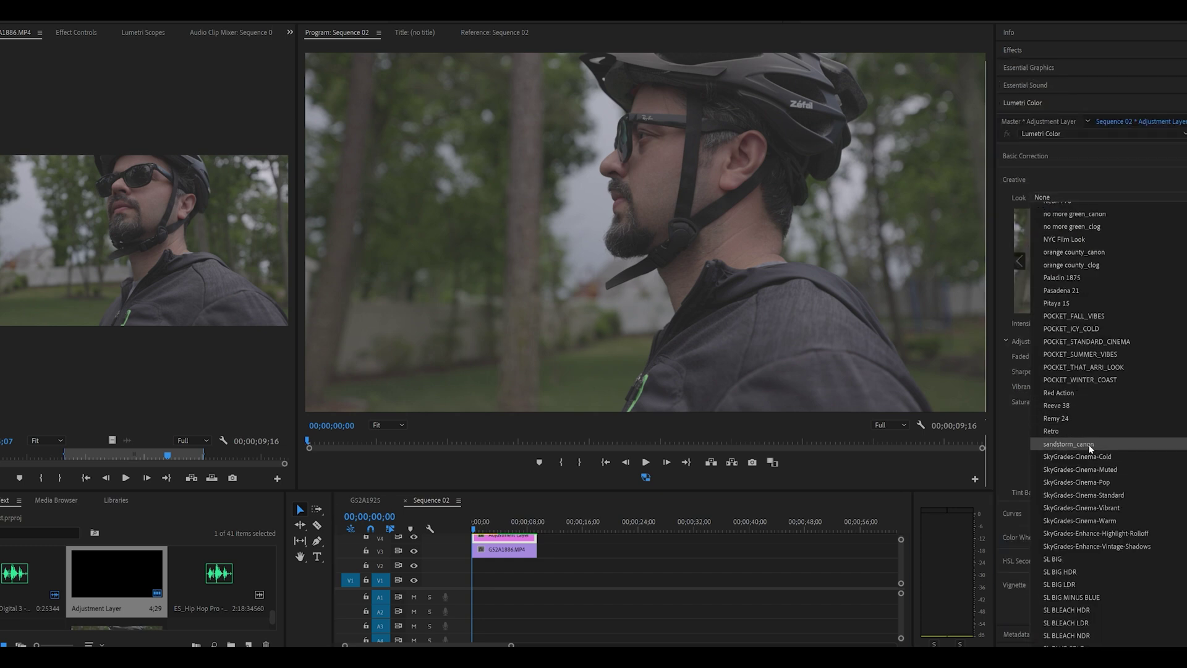
pyautogui.click(1090, 445)
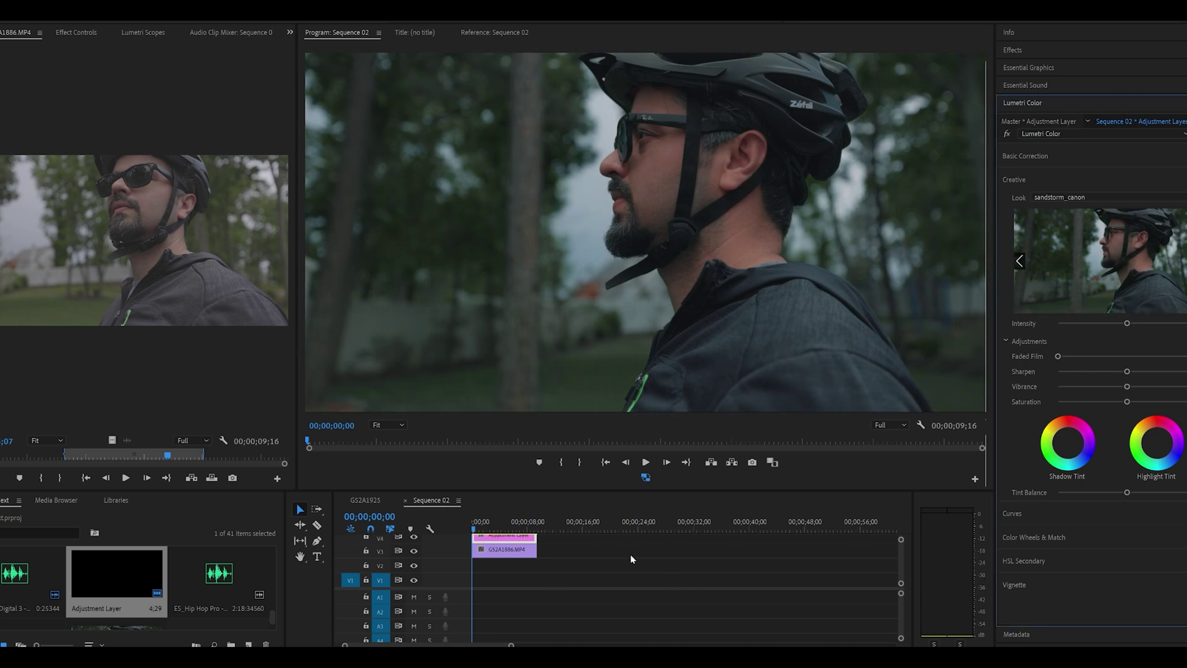
# - Duplicate the cyclist clip onto the lower tracks and rename the copies Red and Green
pyautogui.moveTo(503, 549); pyautogui.dragTo(500, 575)
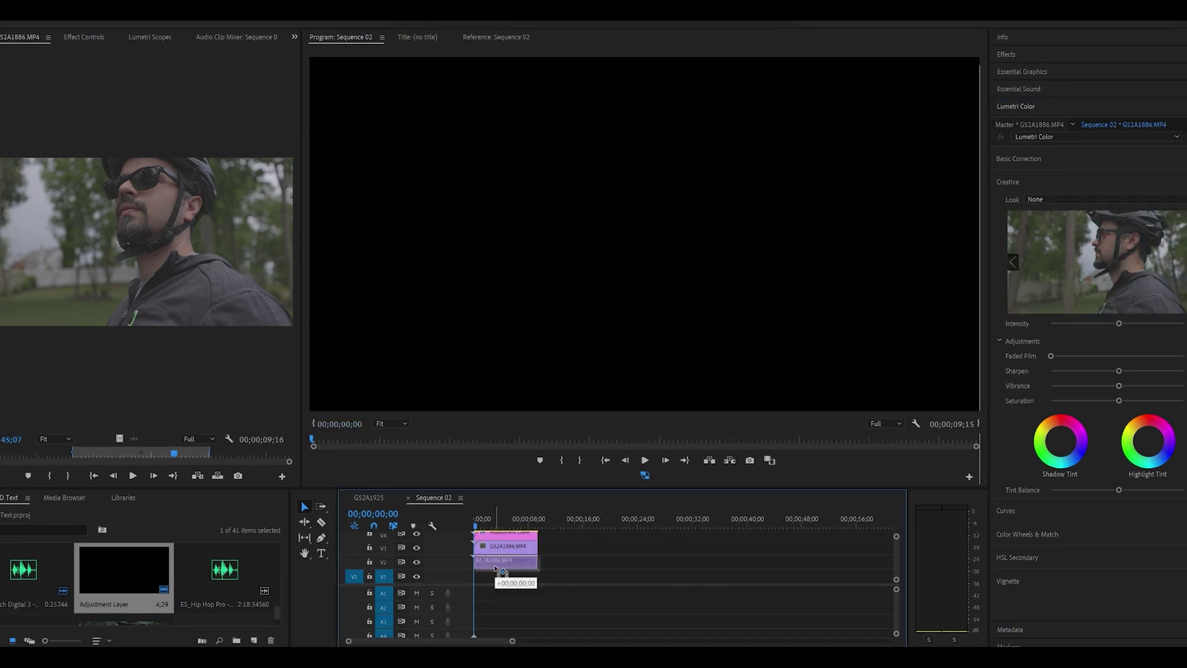
pyautogui.click(493, 548)
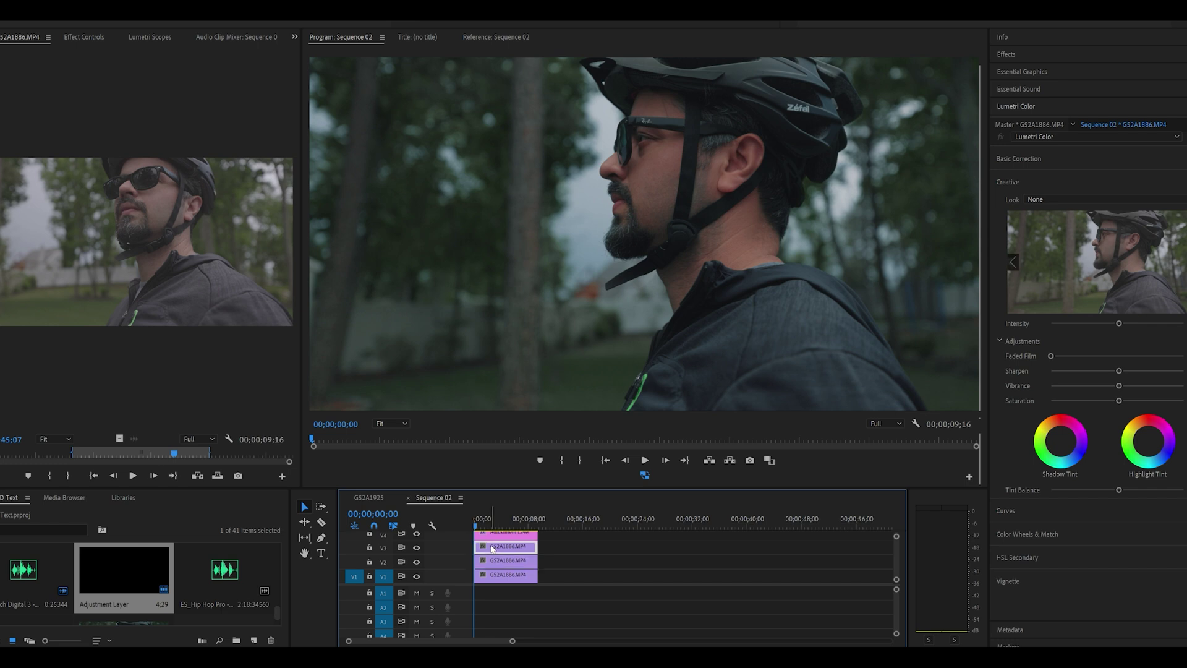
pyautogui.rightClick(493, 548)
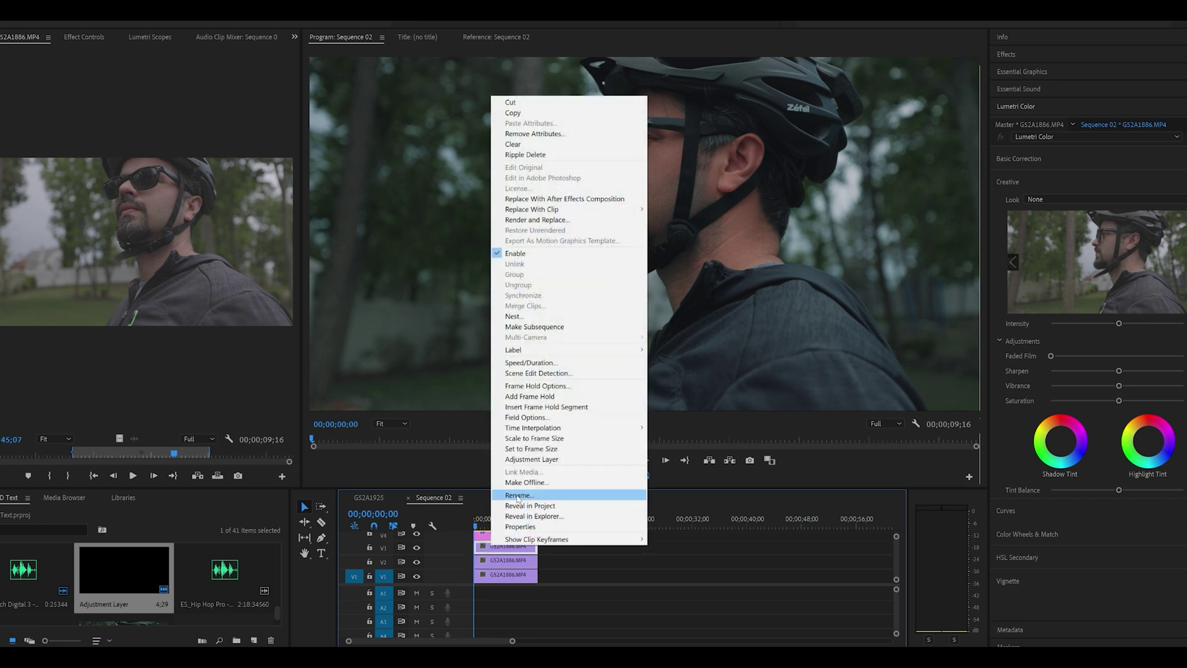
pyautogui.click(517, 494)
pyautogui.write('Re')
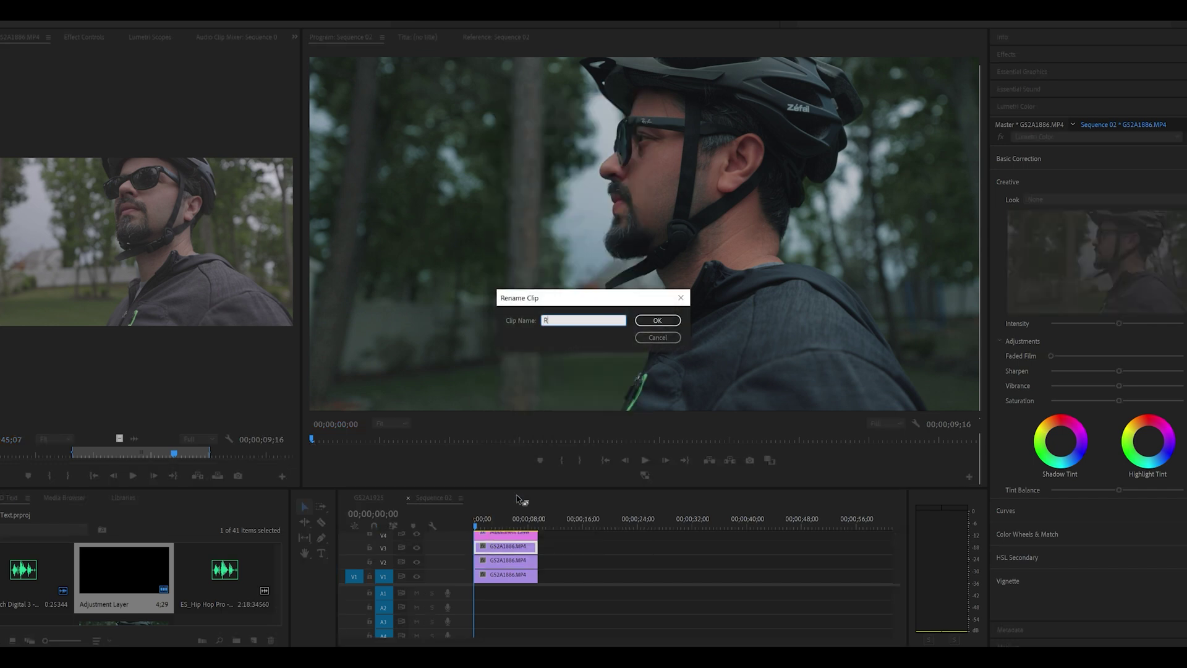
pyautogui.write('d')
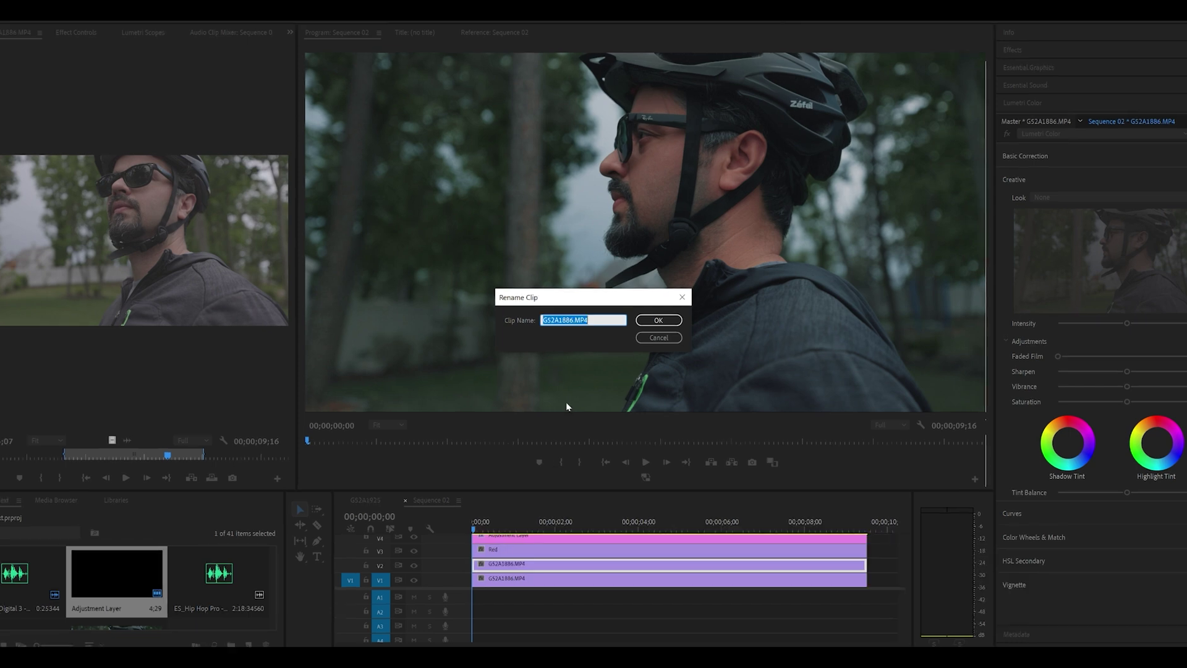
pyautogui.write('Green')
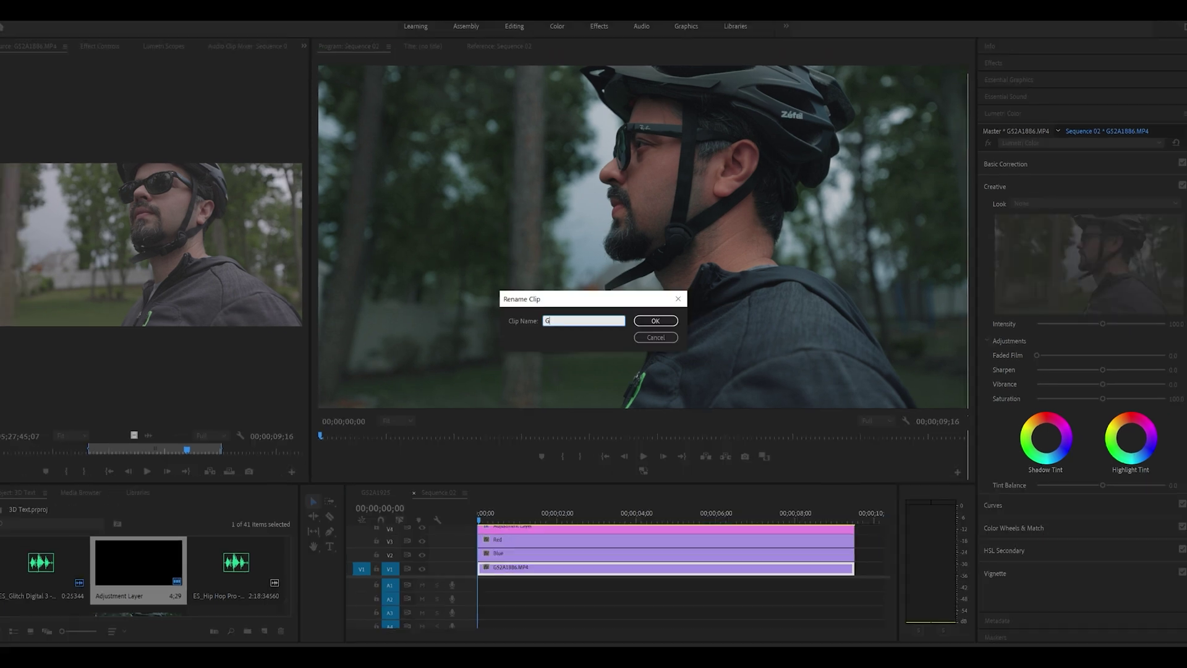
pyautogui.press('Return')
# - Apply the RGB Curves effect to the Red clip on V3
pyautogui.click(542, 541)
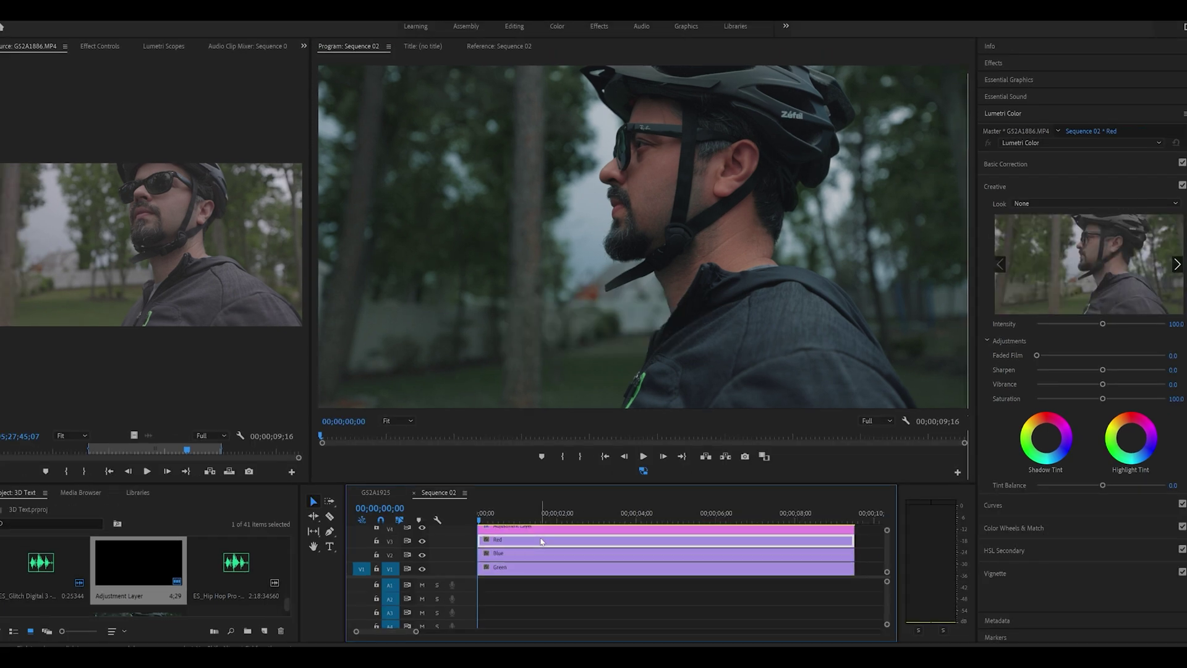
pyautogui.click(994, 64)
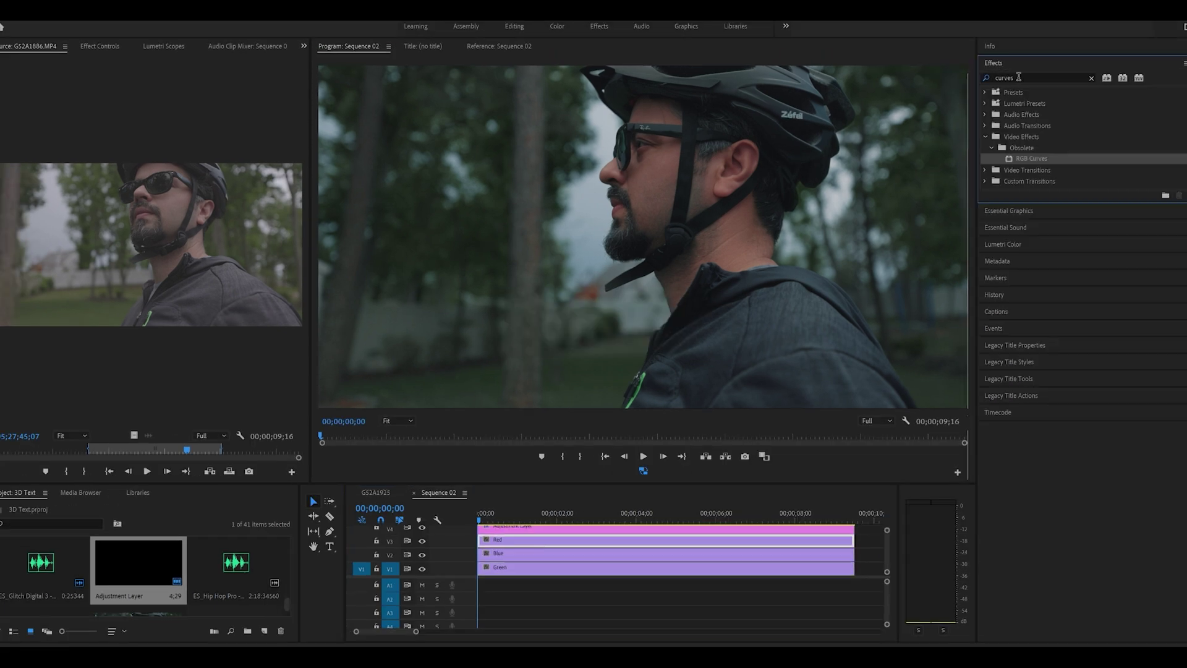
pyautogui.click(1018, 77)
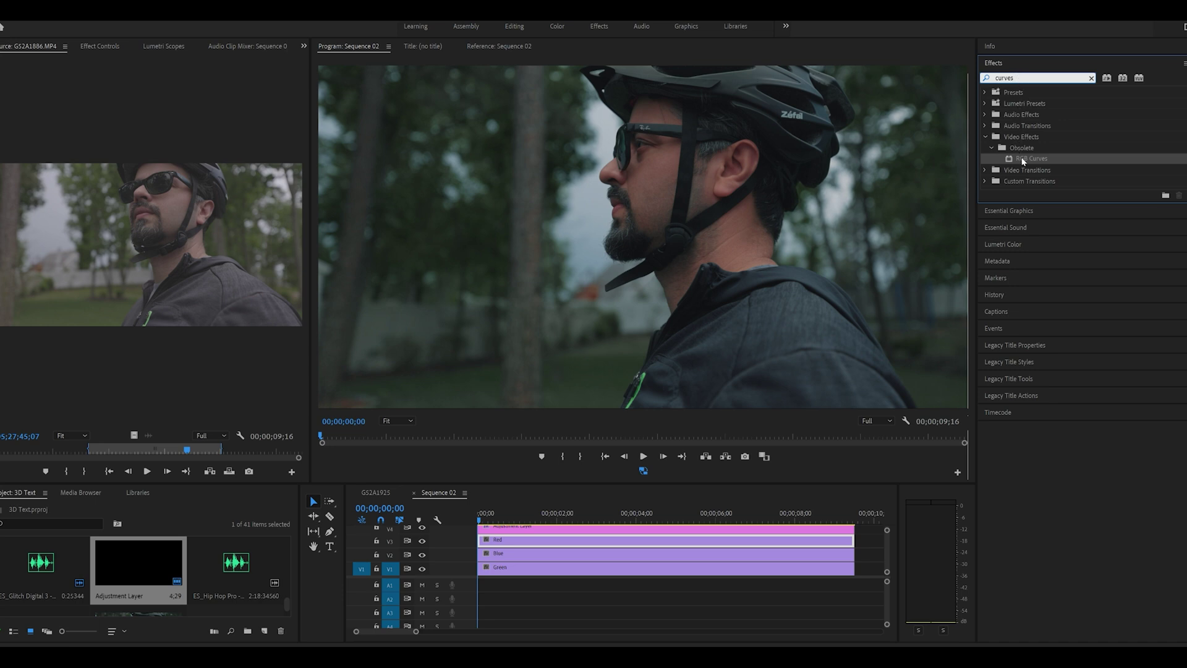
pyautogui.moveTo(1023, 161); pyautogui.dragTo(682, 375)
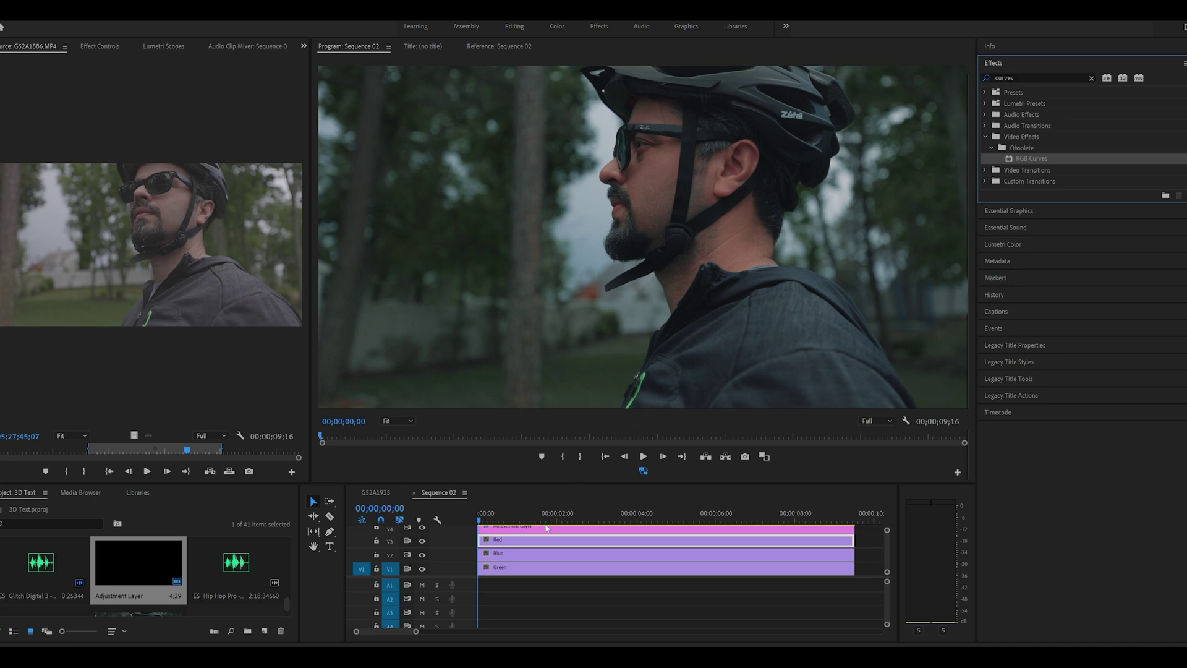
pyautogui.moveTo(547, 527); pyautogui.dragTo(538, 541)
# - Flatten the Red clip's green curve in Effect Controls
pyautogui.click(102, 46)
pyautogui.scroll(-3, 118, 312)
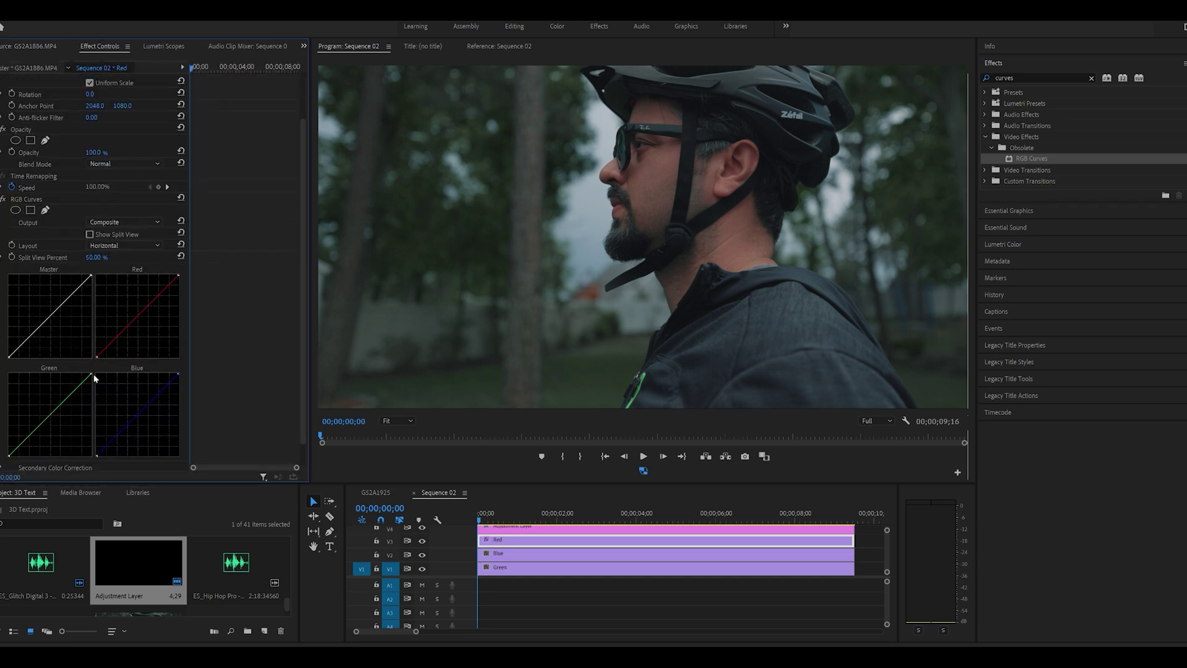
pyautogui.moveTo(92, 378); pyautogui.dragTo(95, 464)
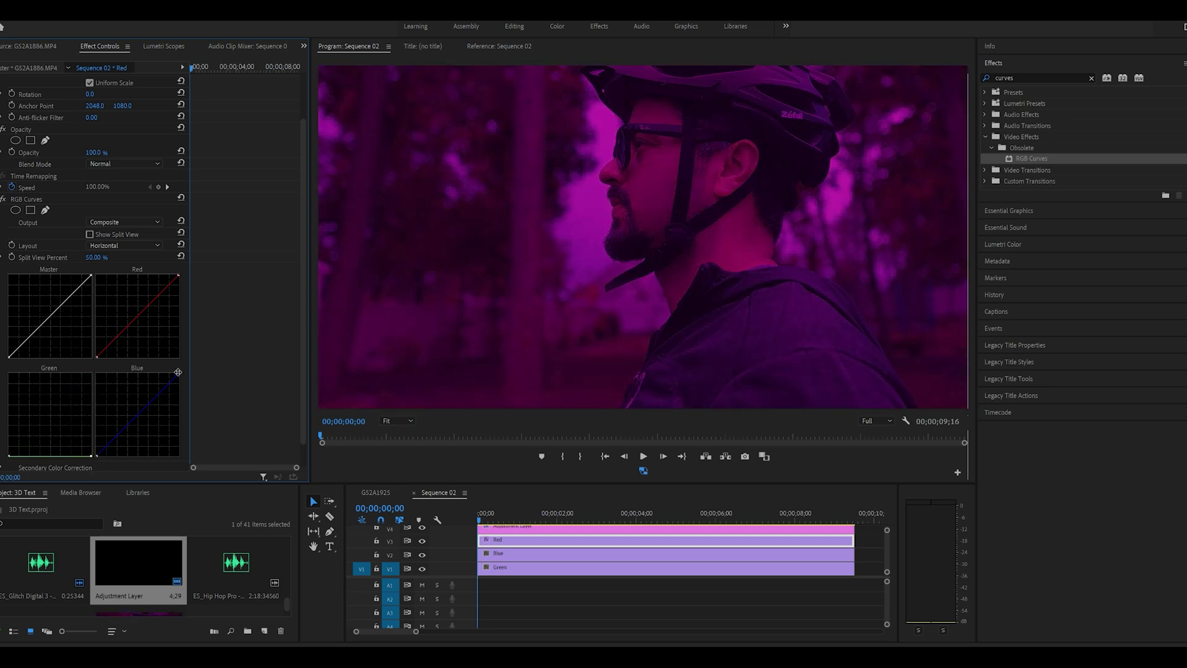
pyautogui.click(536, 552)
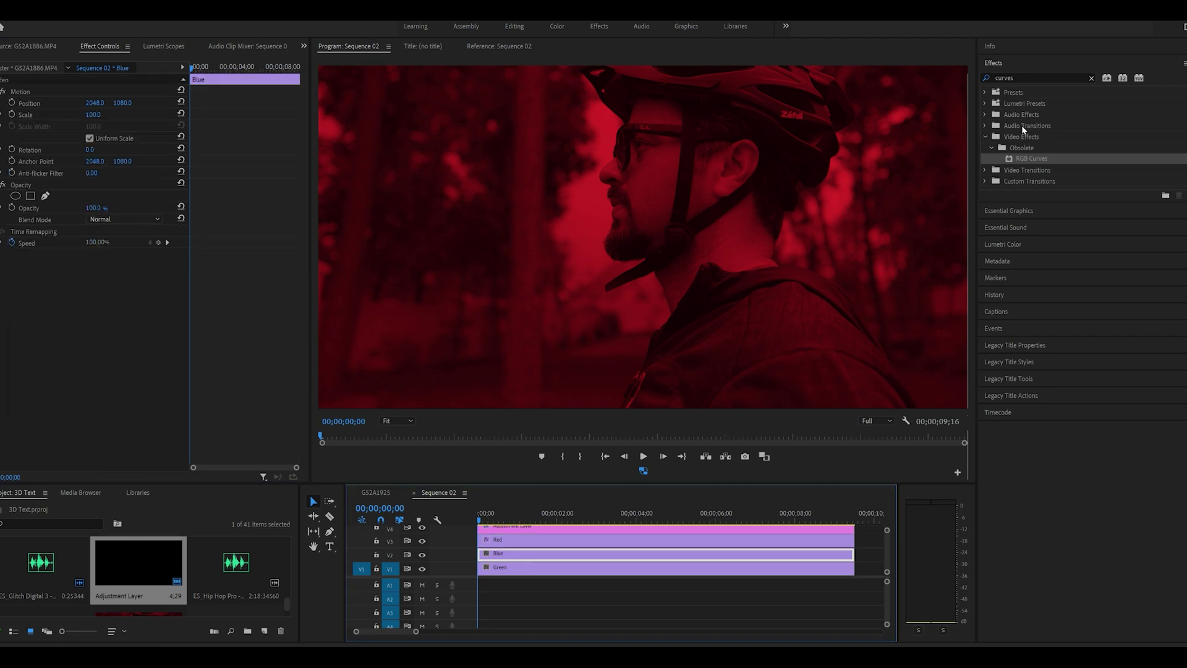
# - Apply RGB Curves to the Blue clip and pull its red and green curves fully down
pyautogui.moveTo(1022, 158); pyautogui.dragTo(547, 555)
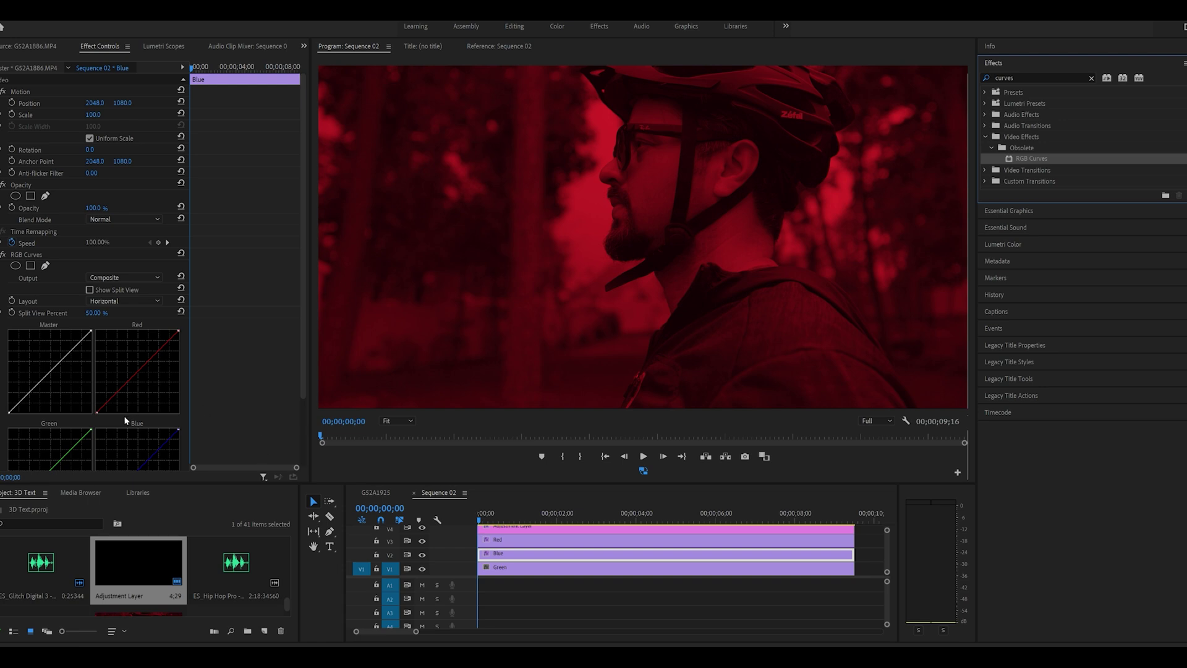
pyautogui.moveTo(179, 329); pyautogui.dragTo(189, 423)
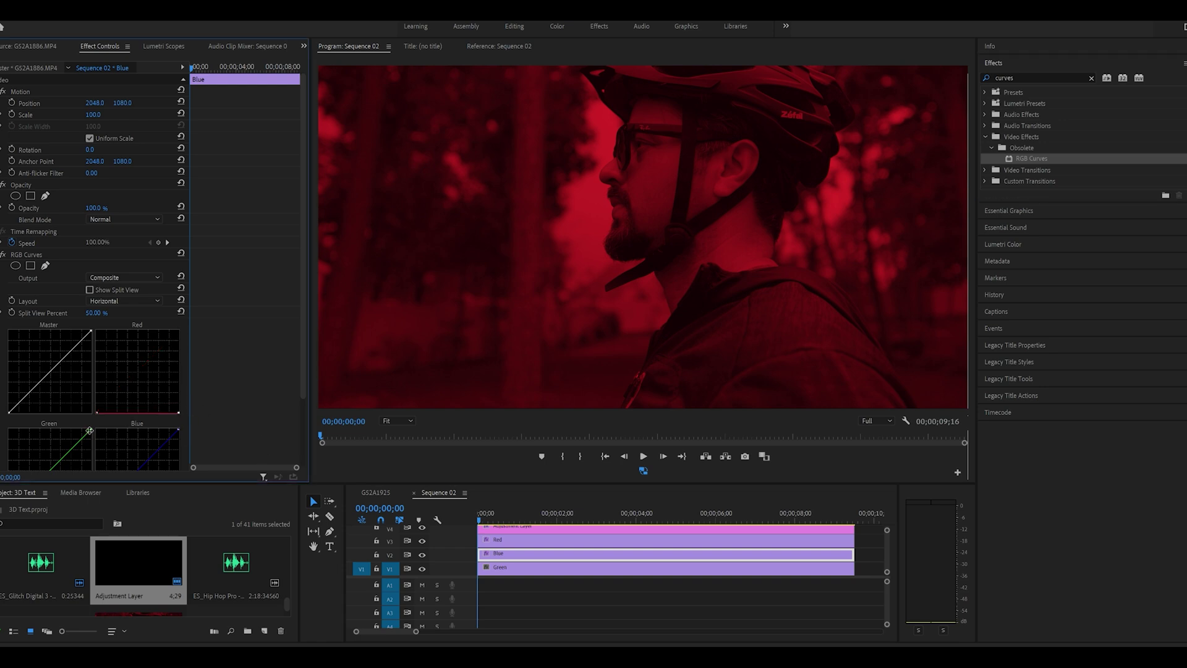
pyautogui.moveTo(94, 487); pyautogui.dragTo(96, 492)
pyautogui.scroll(-3, 84, 452)
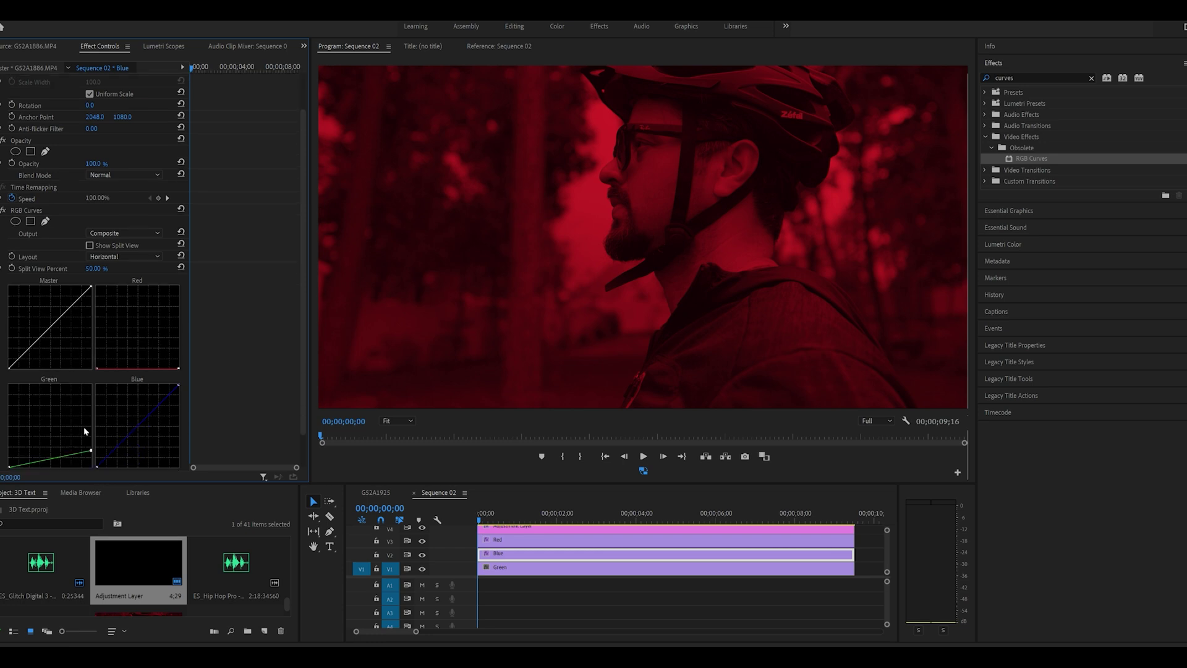
pyautogui.moveTo(91, 426); pyautogui.dragTo(91, 431)
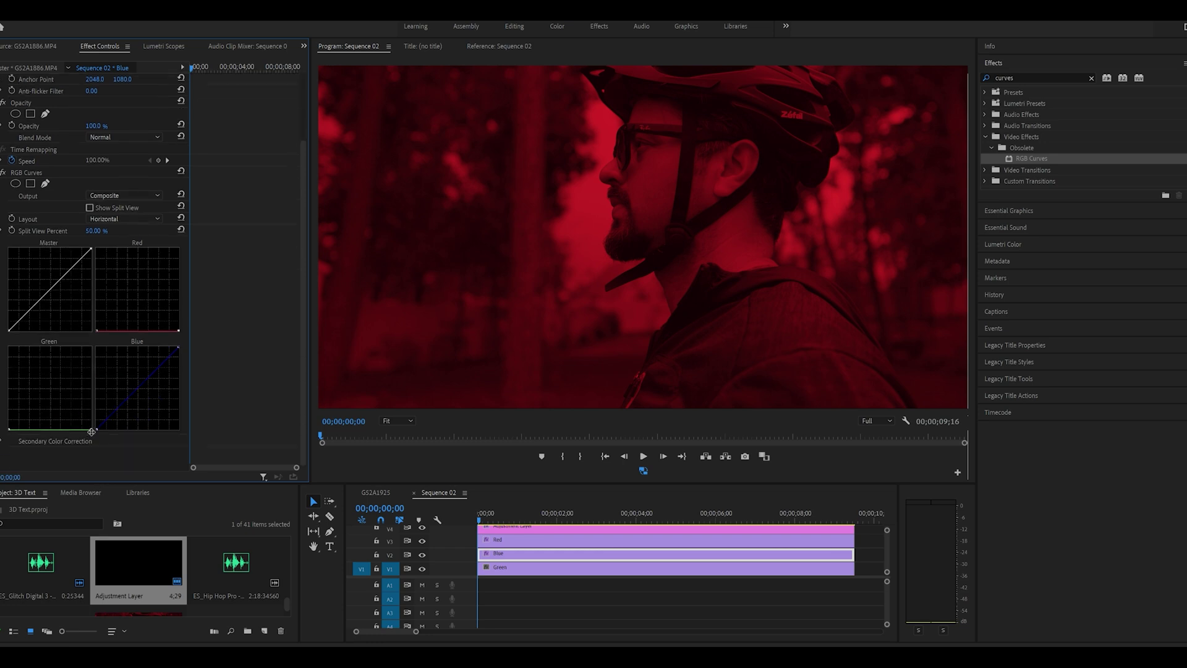
# - Apply RGB Curves to the Green clip on V1 and flatten its red curve
pyautogui.click(504, 568)
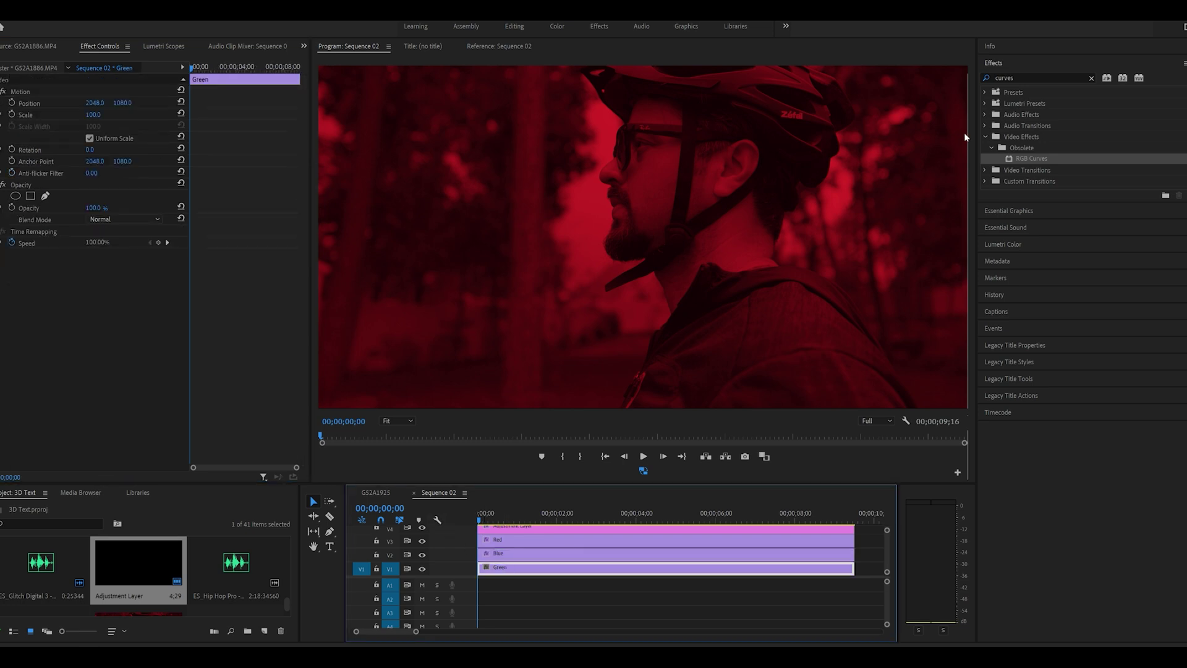
pyautogui.moveTo(1020, 159); pyautogui.dragTo(581, 568)
pyautogui.scroll(-2, 162, 415)
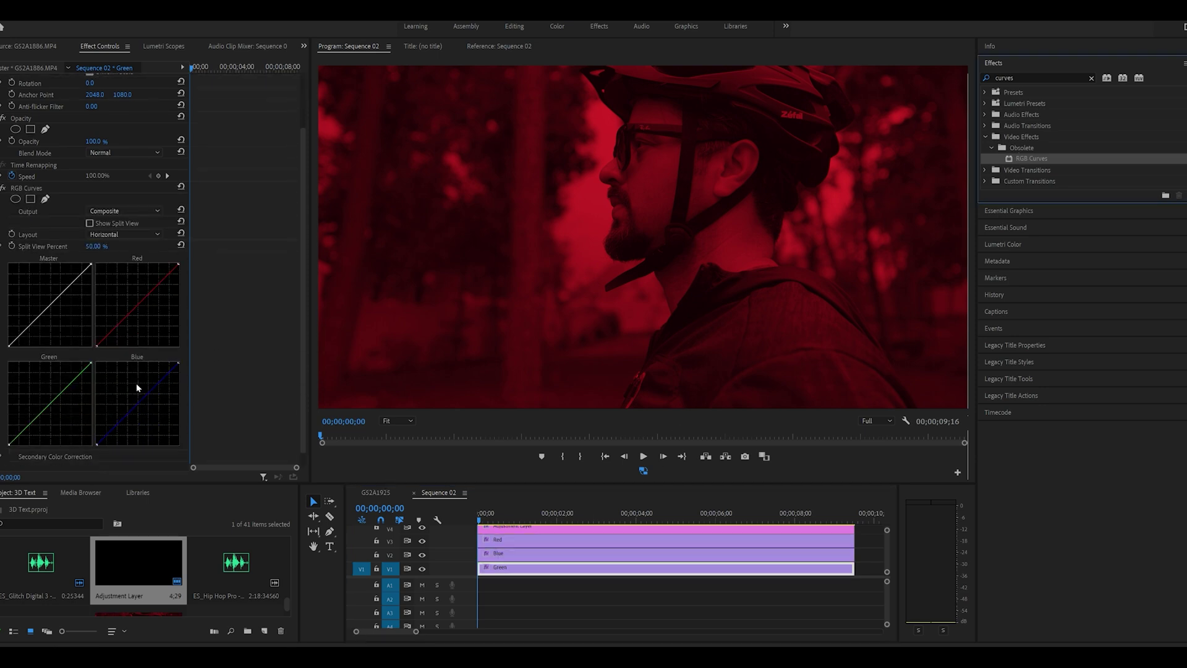
pyautogui.click(178, 363)
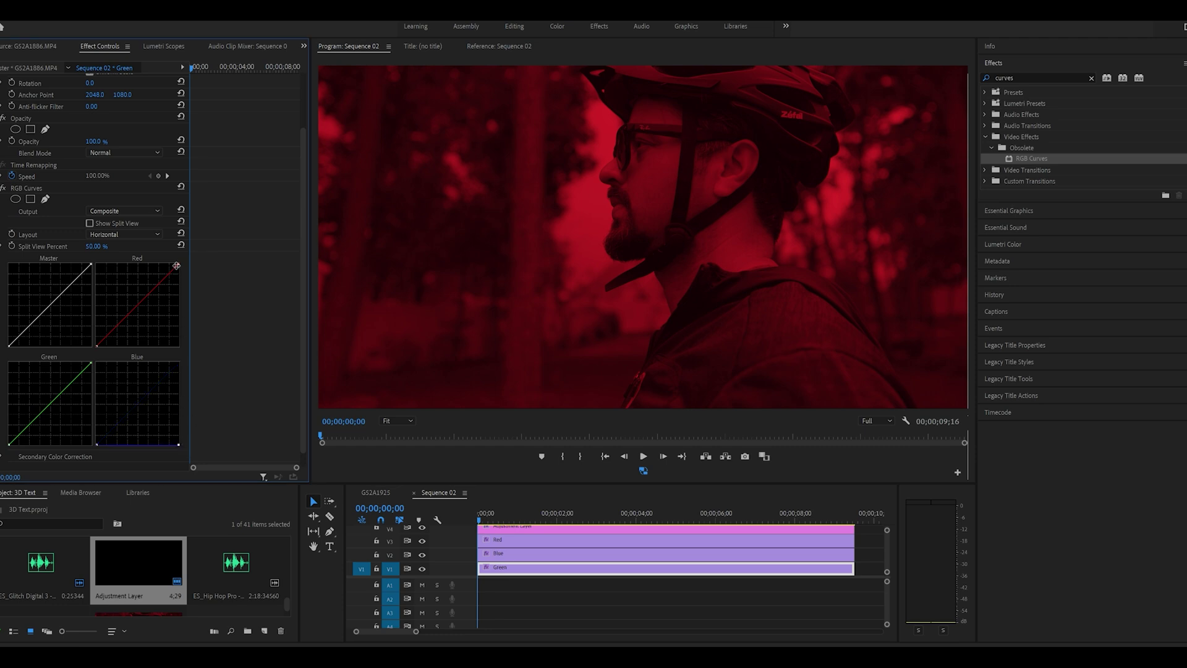
pyautogui.moveTo(184, 283); pyautogui.dragTo(190, 353)
pyautogui.click(508, 542)
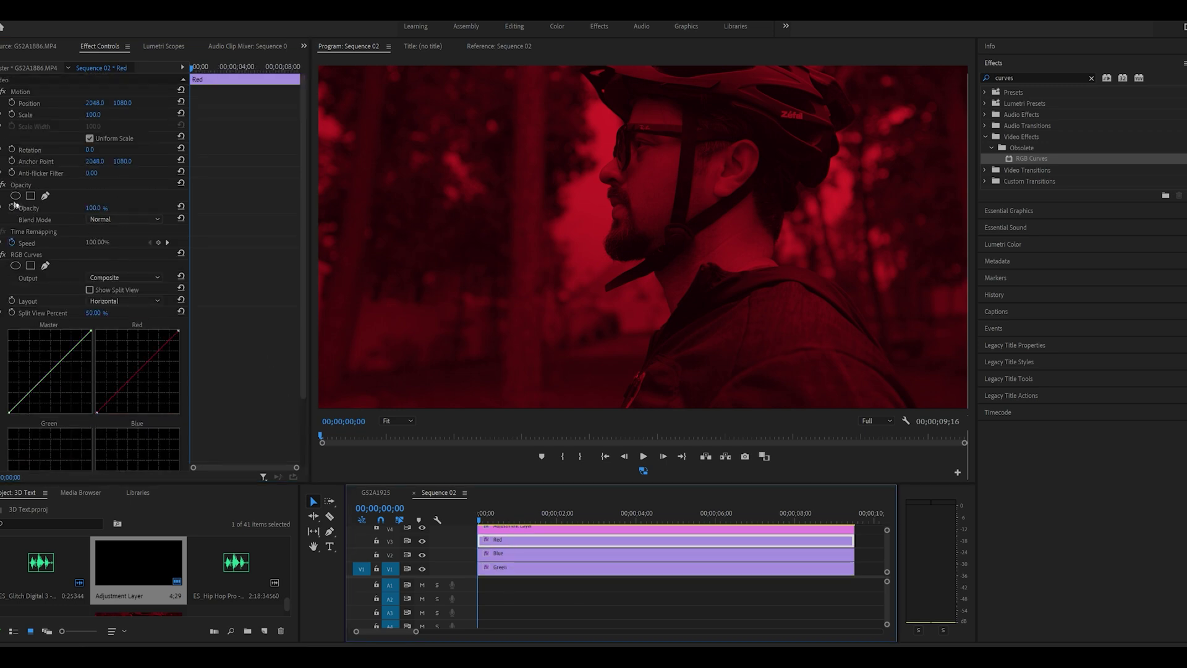
# - Switch the Red, Blue and Green layers to Screen blend mode and scrub to about four seconds
pyautogui.click(123, 219)
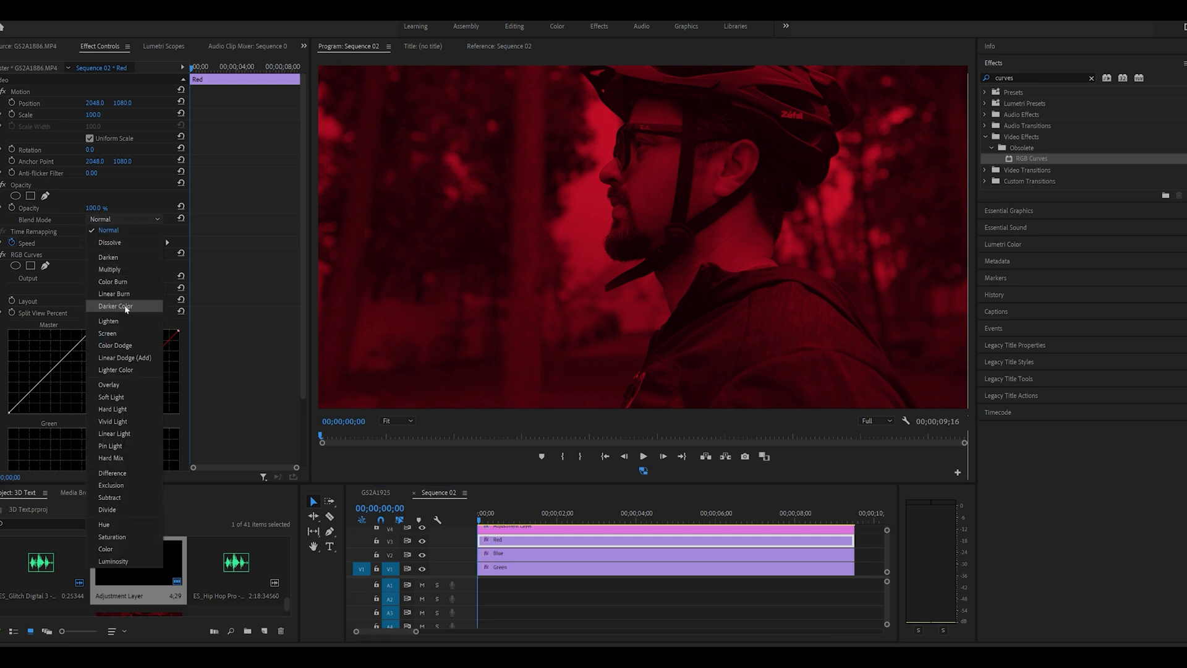
pyautogui.click(118, 333)
pyautogui.click(538, 553)
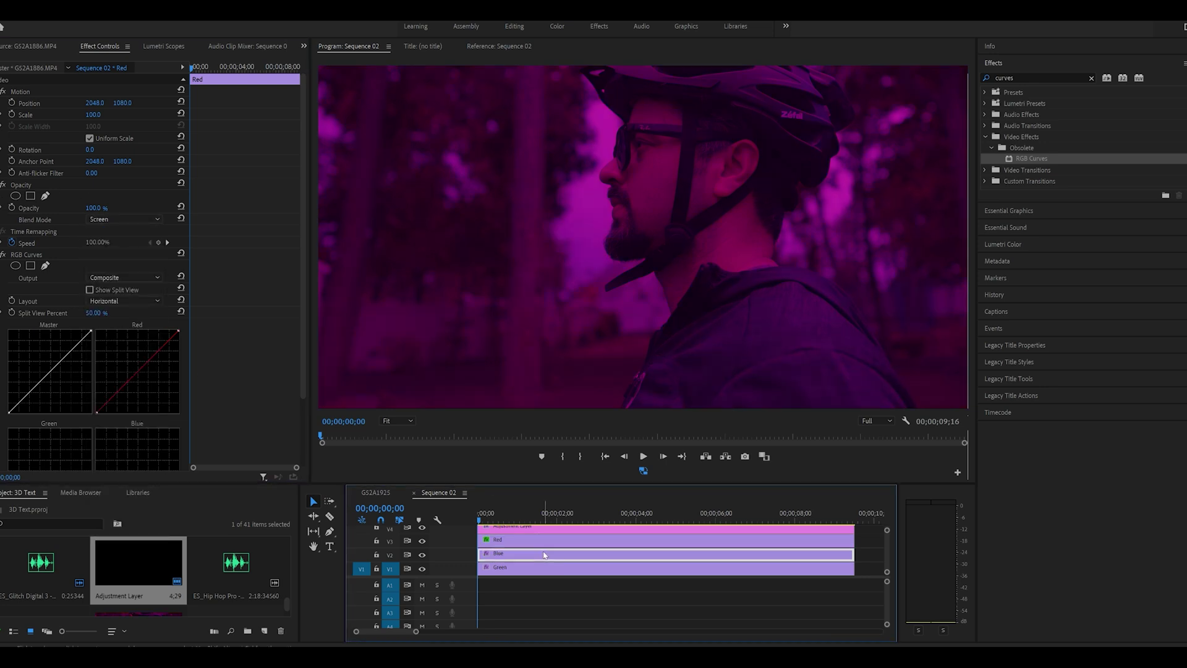
pyautogui.click(123, 219)
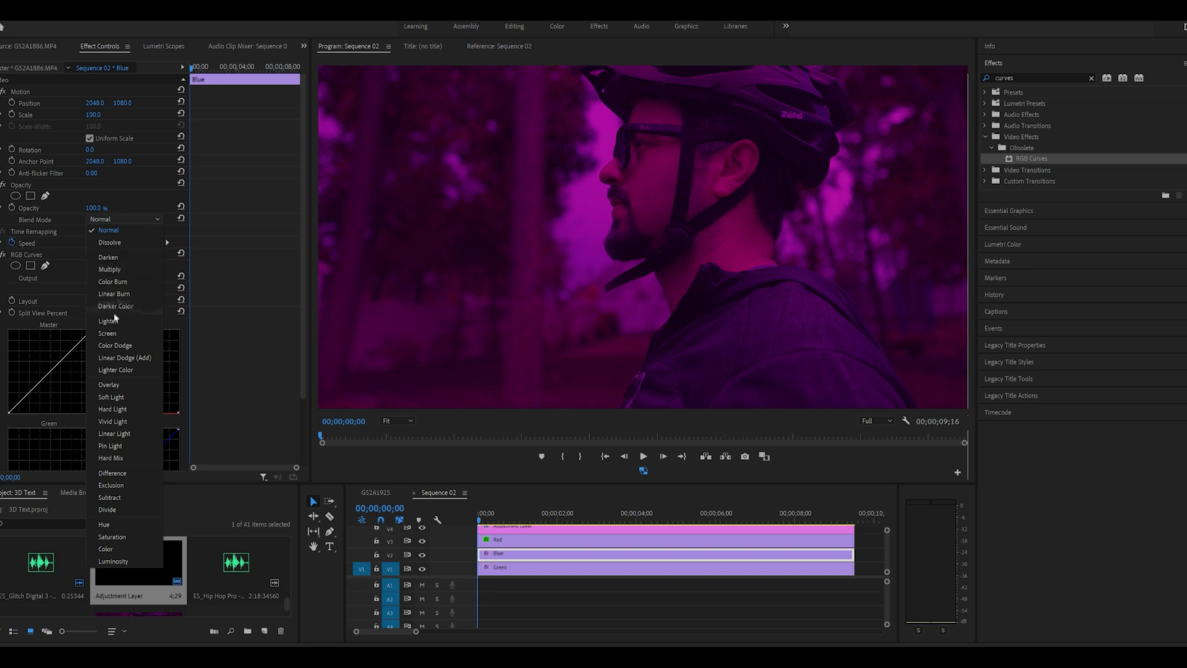
pyautogui.click(108, 334)
pyautogui.click(543, 570)
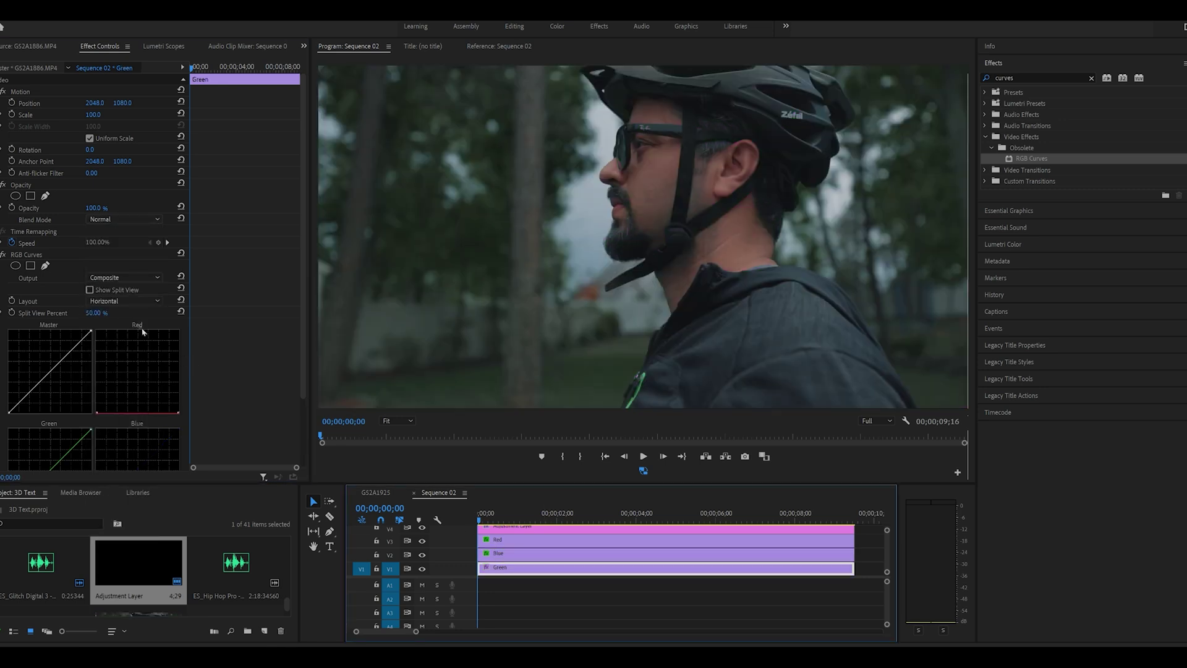
pyautogui.click(120, 219)
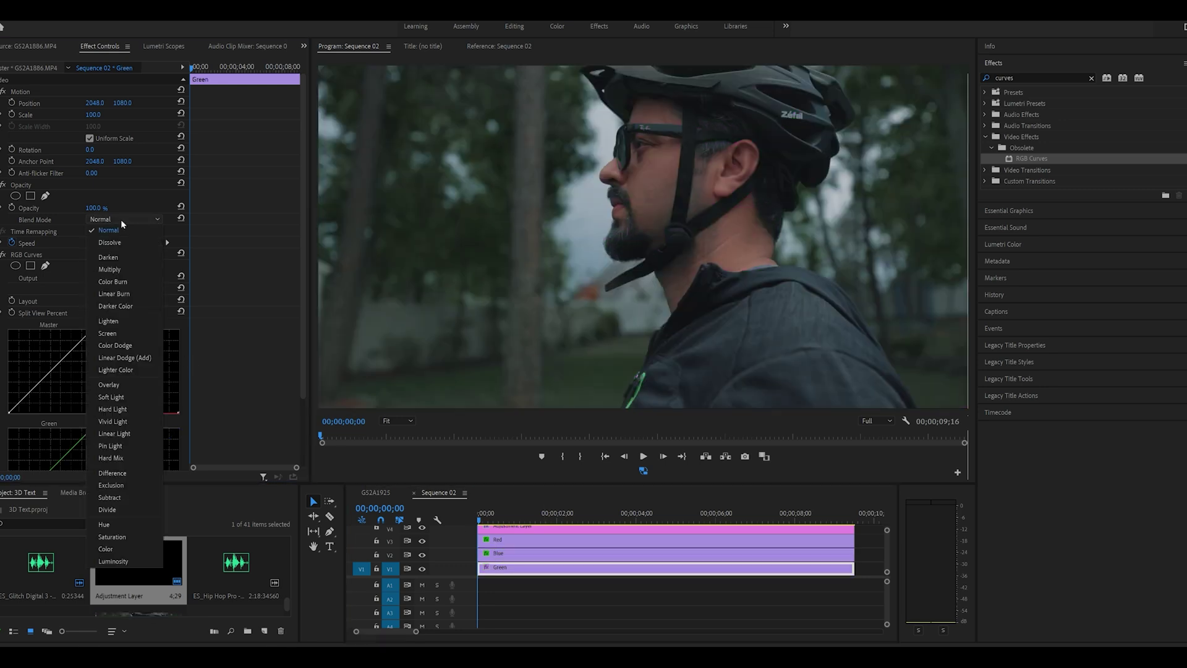
pyautogui.click(123, 333)
pyautogui.moveTo(481, 523); pyautogui.dragTo(613, 525)
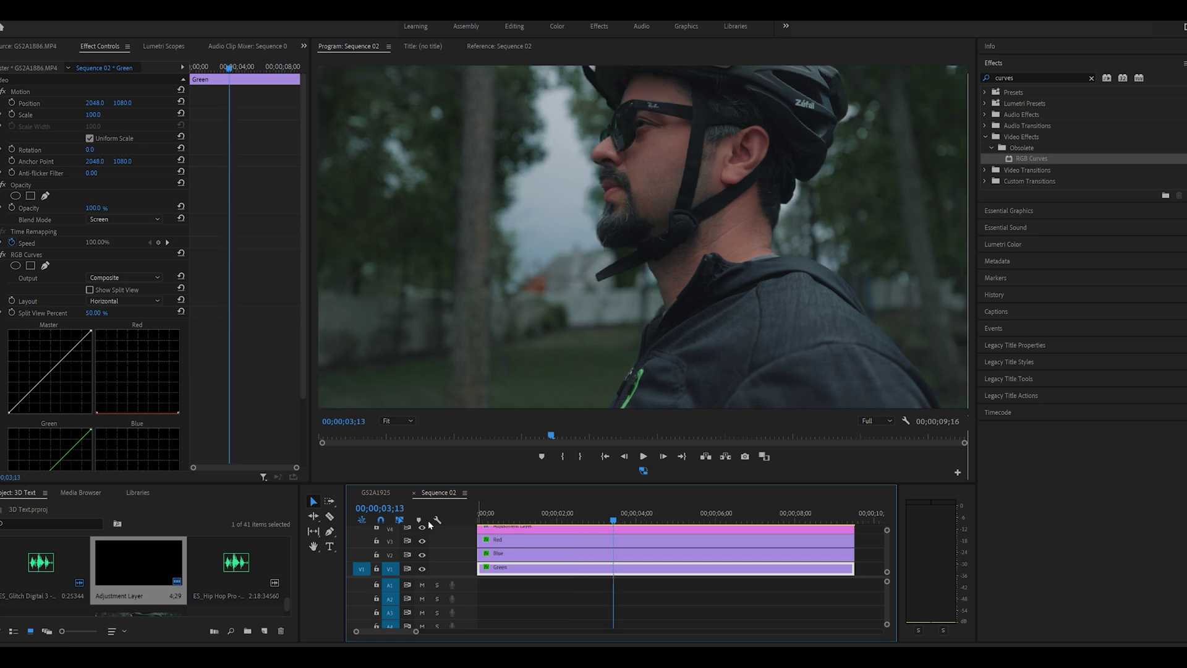
# - Razor the Red and Blue clips at three points along the cyclist shot
pyautogui.press('c')
pyautogui.click(614, 539)
pyautogui.click(615, 554)
pyautogui.click(660, 540)
pyautogui.click(660, 553)
pyautogui.moveTo(615, 519); pyautogui.dragTo(700, 523)
pyautogui.click(700, 539)
pyautogui.click(701, 553)
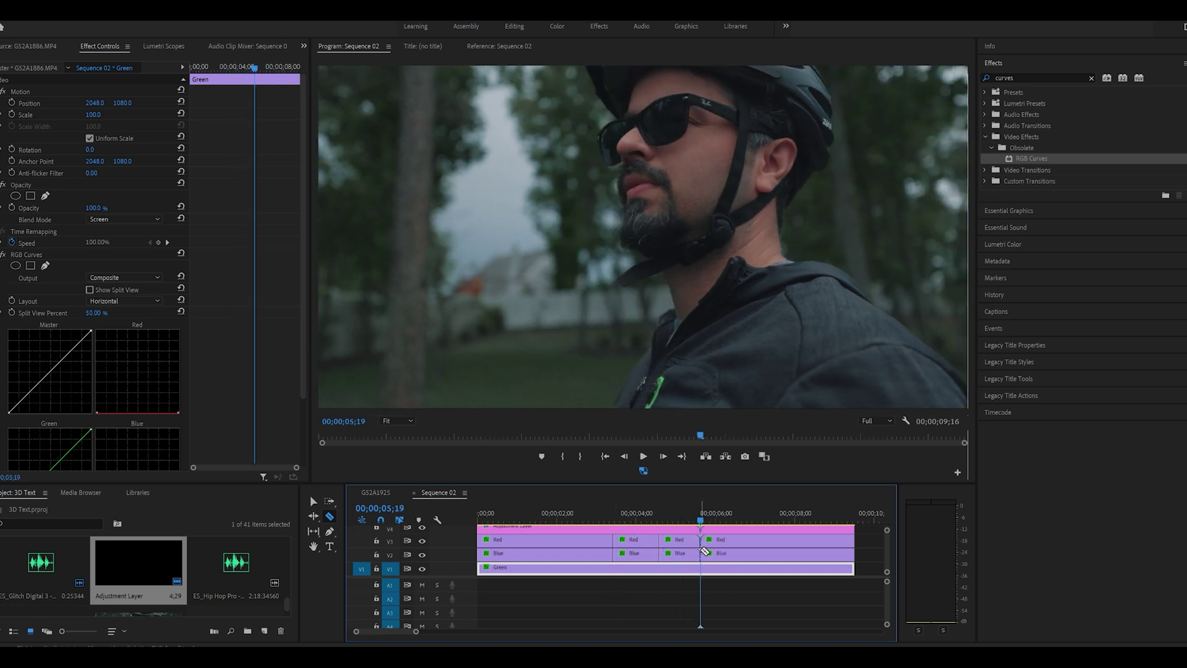
# - Shift the Red piece between the first two cuts sideways to Position 2090
pyautogui.click(600, 513)
pyautogui.press('v')
pyautogui.click(631, 541)
pyautogui.moveTo(604, 523); pyautogui.dragTo(625, 524)
pyautogui.click(639, 545)
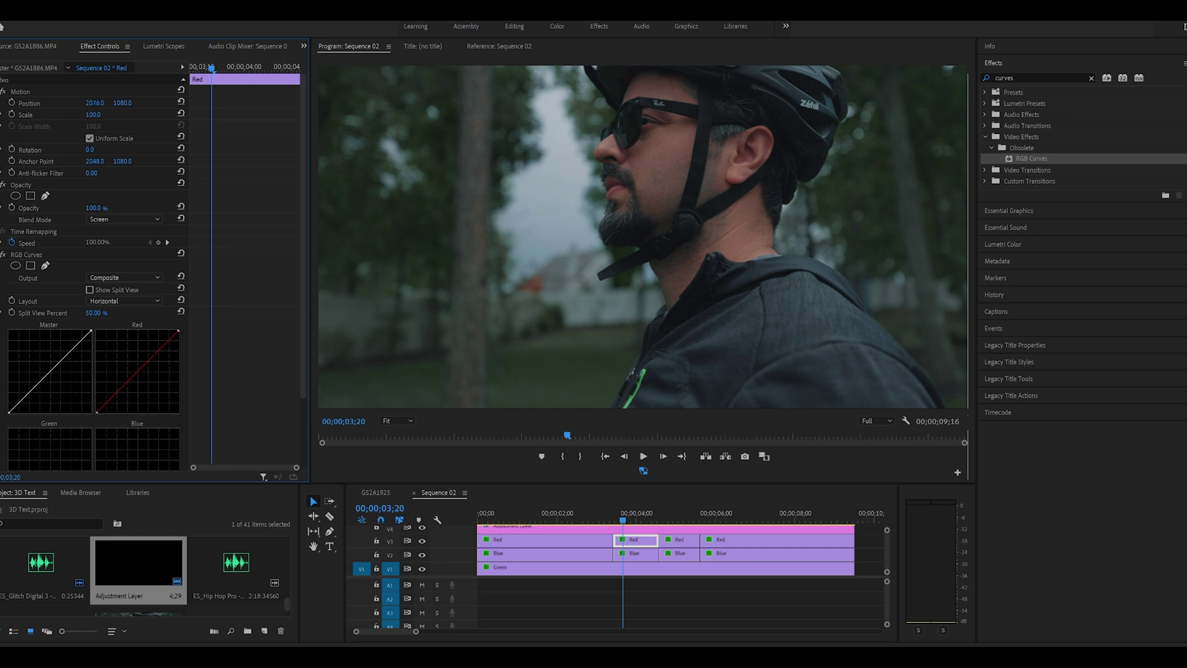
pyautogui.moveTo(94, 103); pyautogui.dragTo(107, 103)
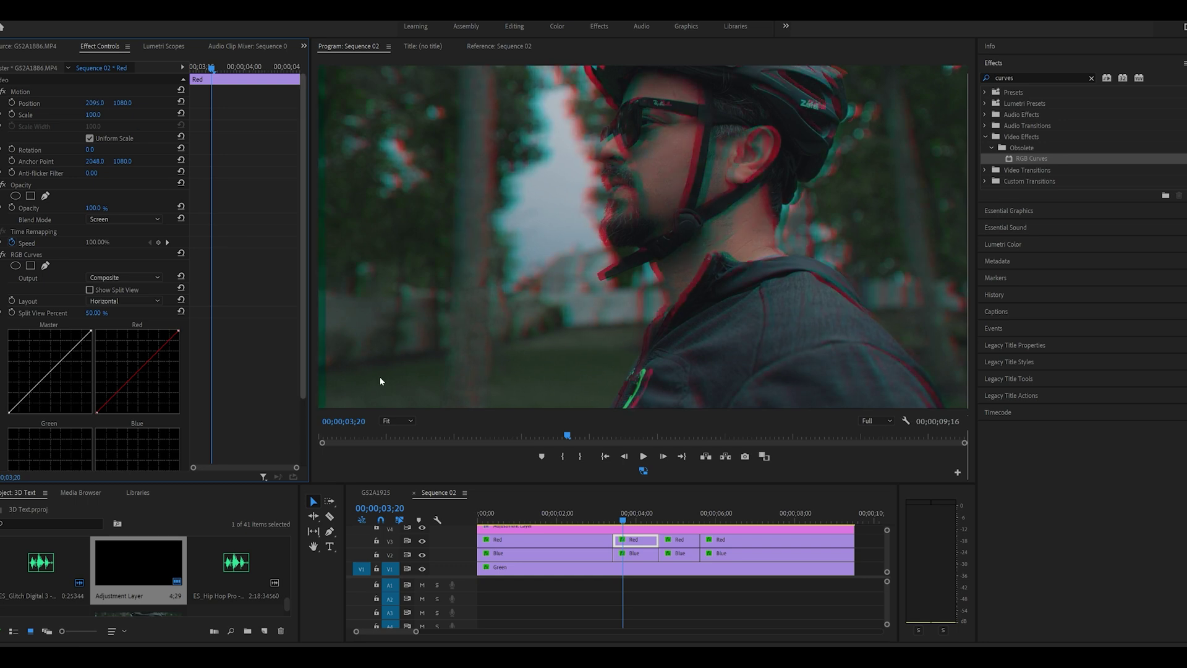
# - Shift the matching Blue piece sideways at the first cut for a colour split
pyautogui.click(635, 553)
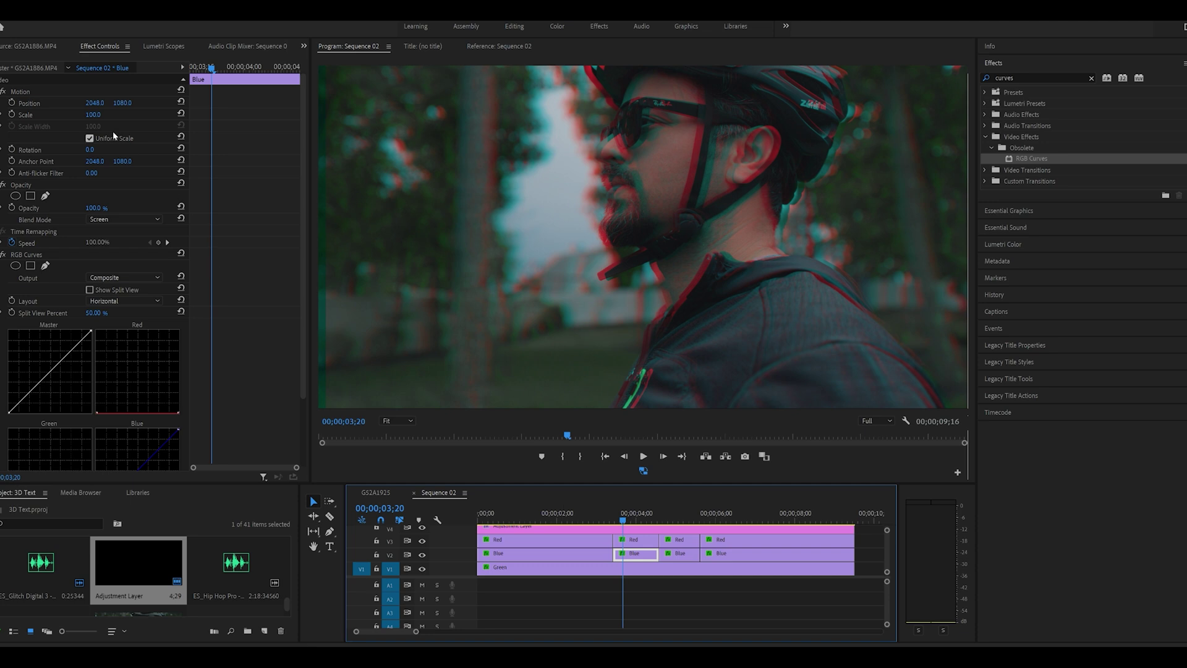
pyautogui.click(94, 103)
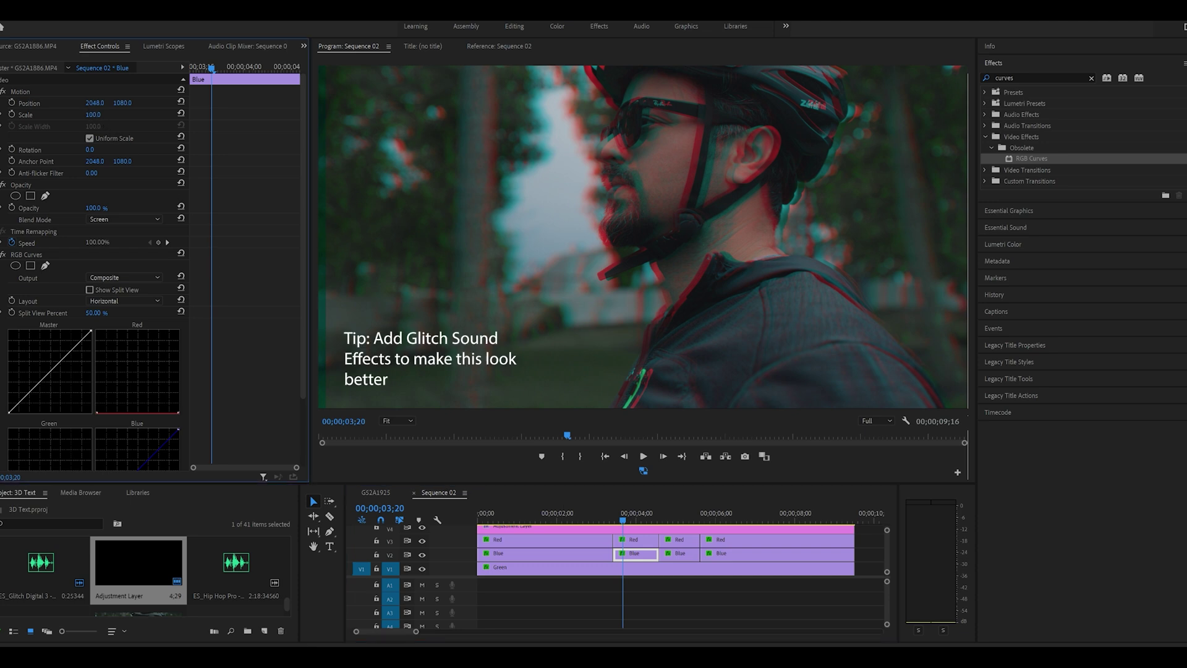
pyautogui.moveTo(94, 103); pyautogui.dragTo(126, 103)
# - At the next cut, offset the Red and Blue pieces vertically in Motion Position
pyautogui.click(683, 567)
pyautogui.click(679, 521)
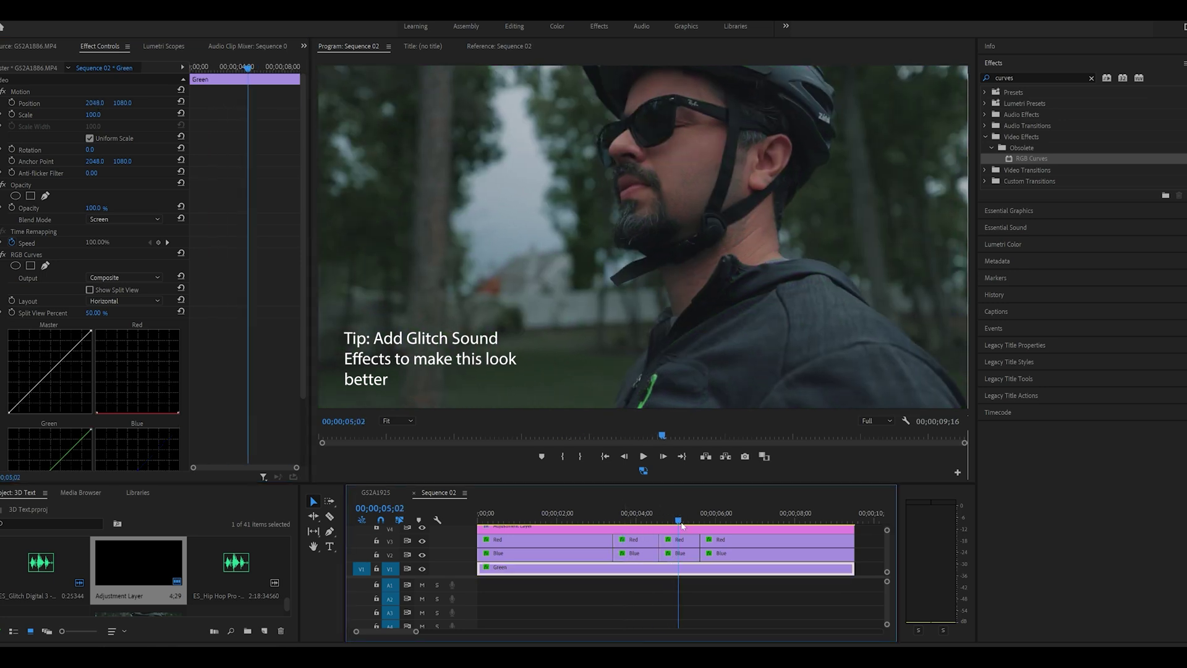
pyautogui.click(671, 542)
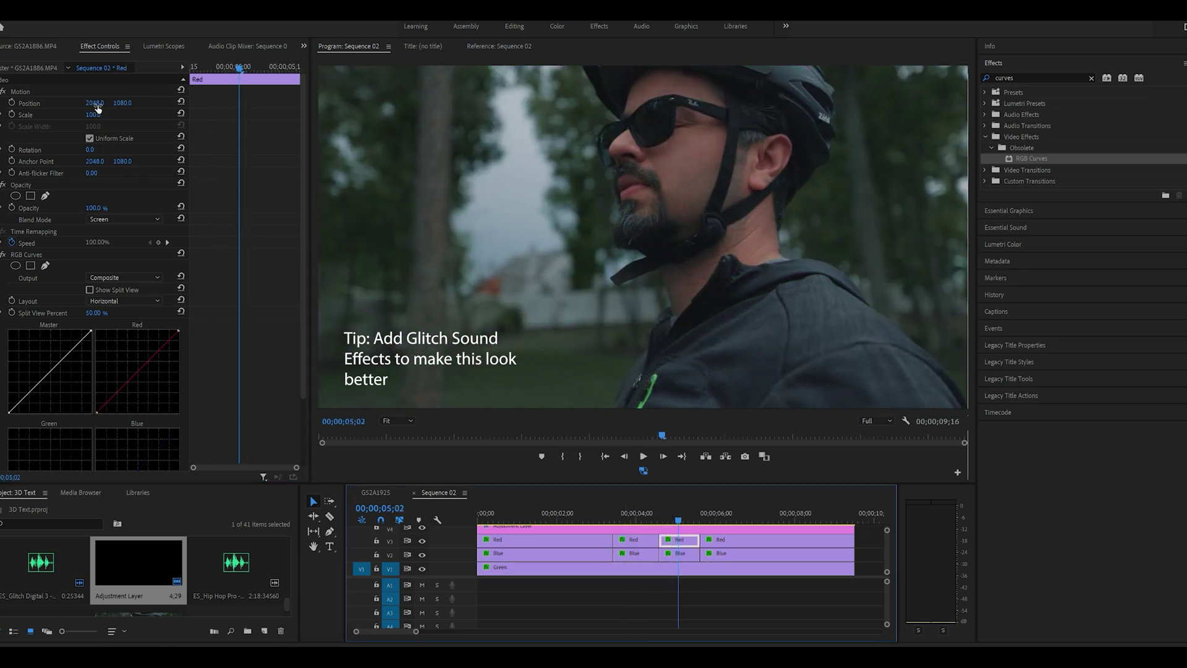
pyautogui.click(127, 104)
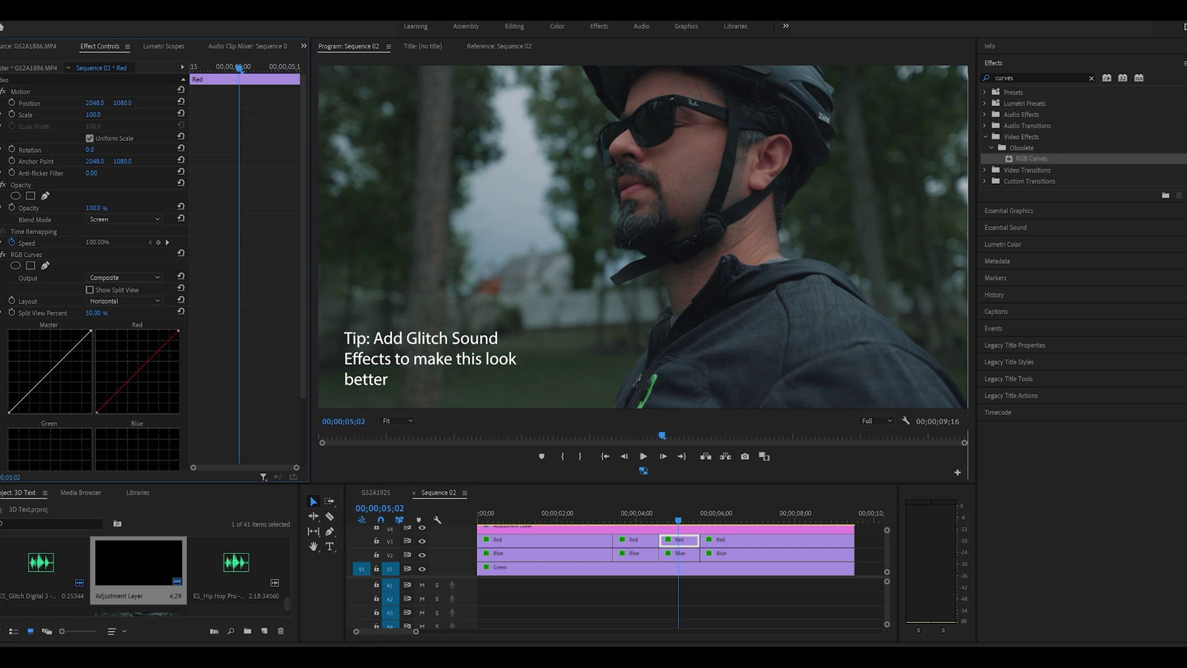
pyautogui.moveTo(123, 103)
pyautogui.mouseDown()
pyautogui.moveTo(81, 102)
pyautogui.moveTo(132, 102)
pyautogui.mouseUp()
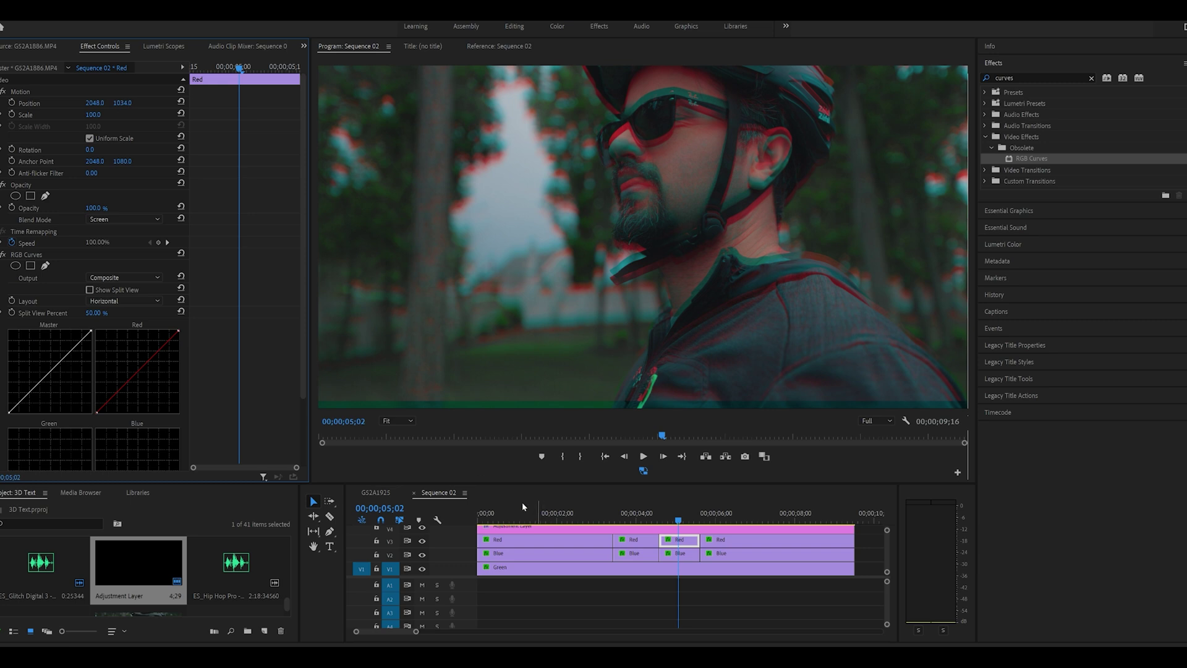
pyautogui.click(679, 553)
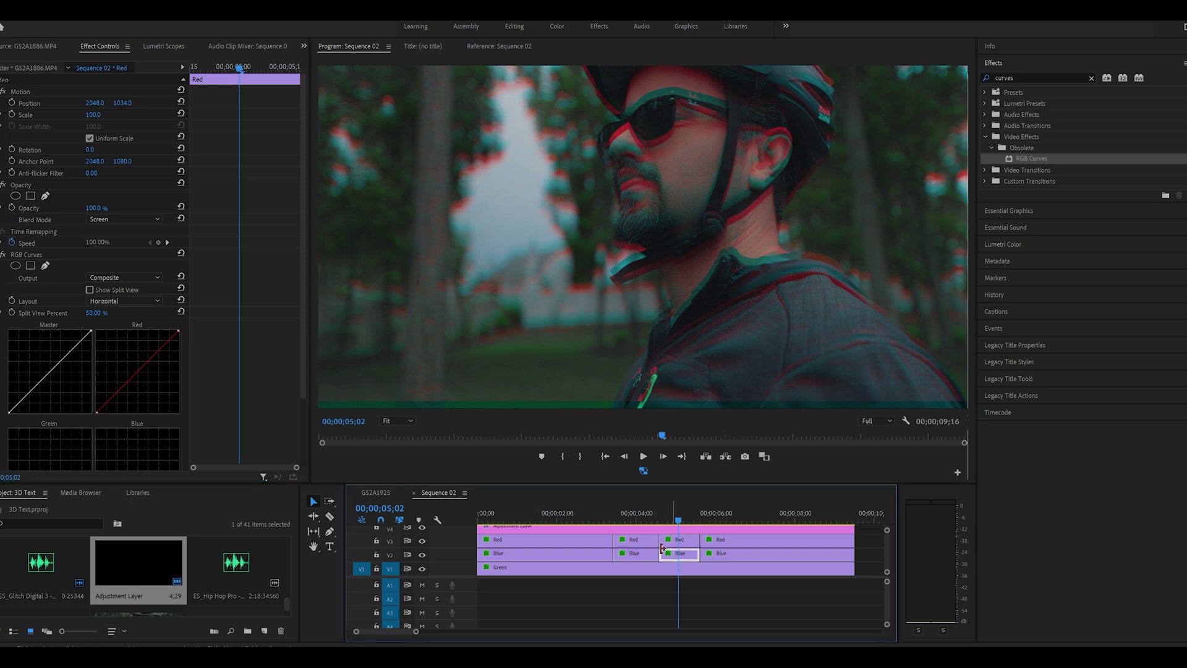
pyautogui.click(122, 103)
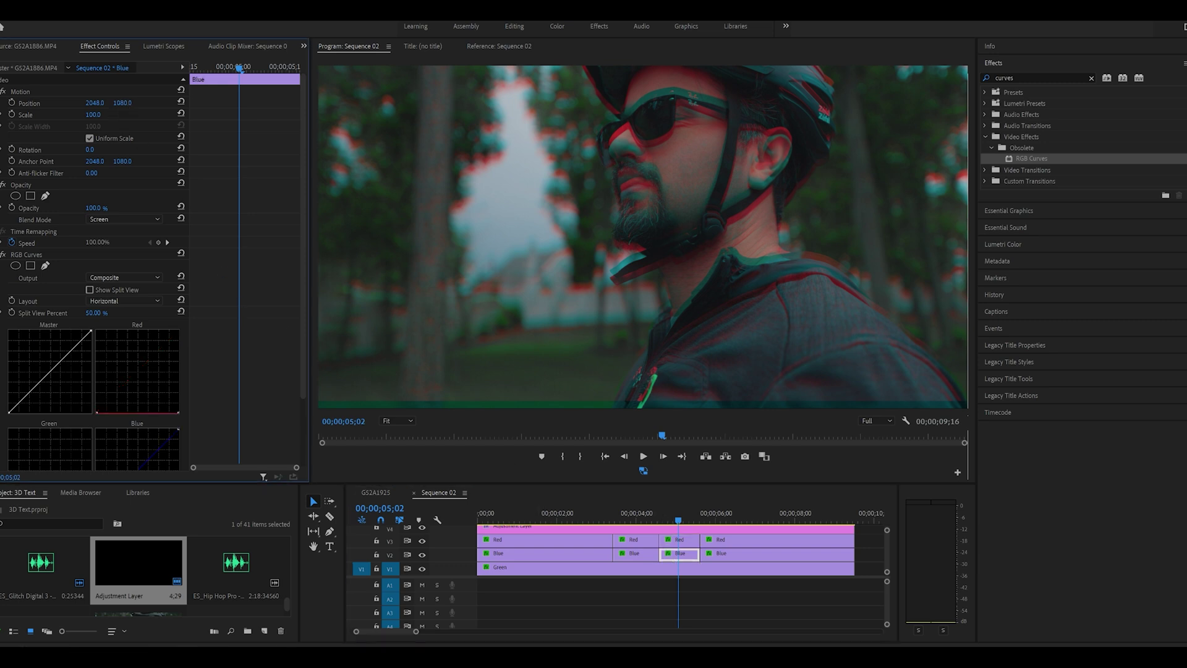
pyautogui.moveTo(123, 102); pyautogui.dragTo(93, 102)
# - Scrub back over the glitch section and render the work area previews
pyautogui.moveTo(676, 521)
pyautogui.mouseDown()
pyautogui.moveTo(589, 521)
pyautogui.moveTo(655, 522)
pyautogui.mouseUp()
pyautogui.press('Return')
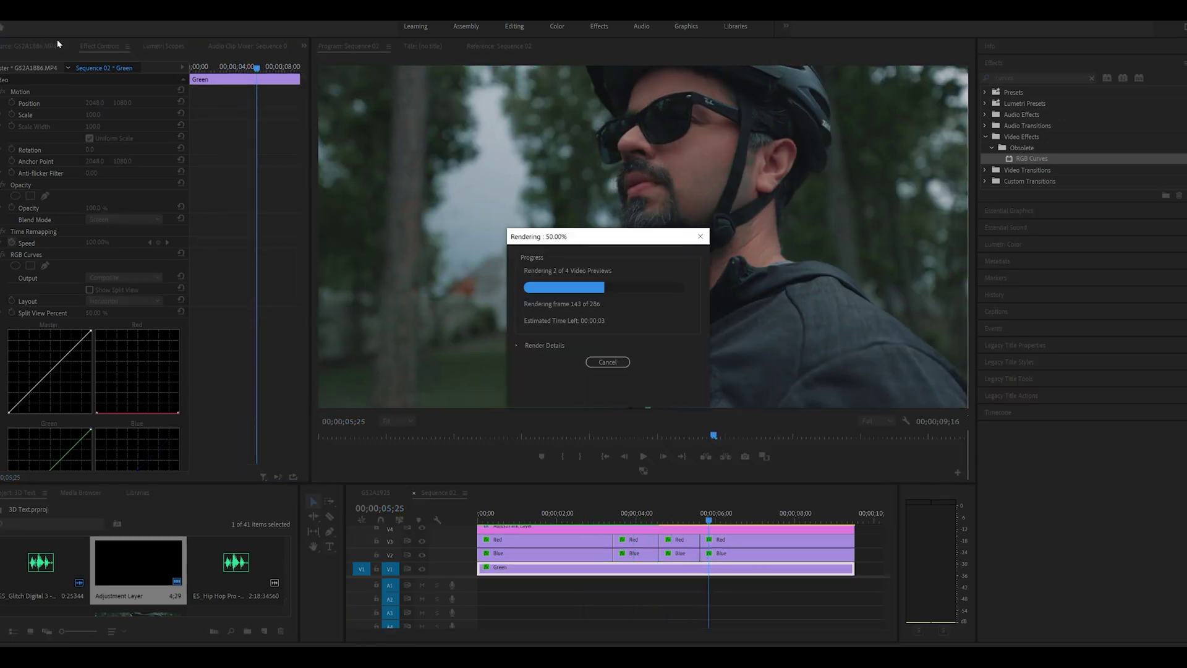